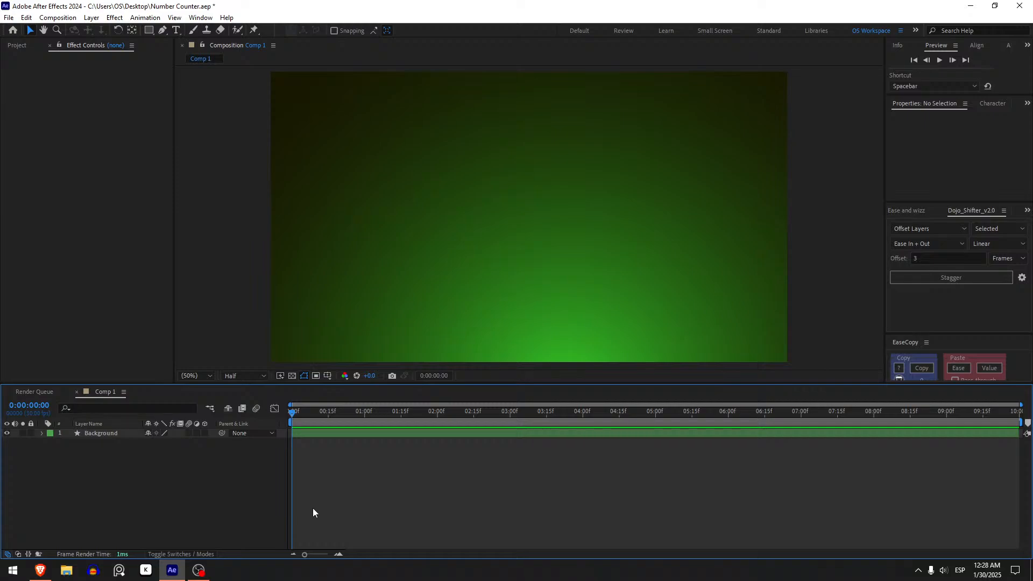
left_click(197, 569)
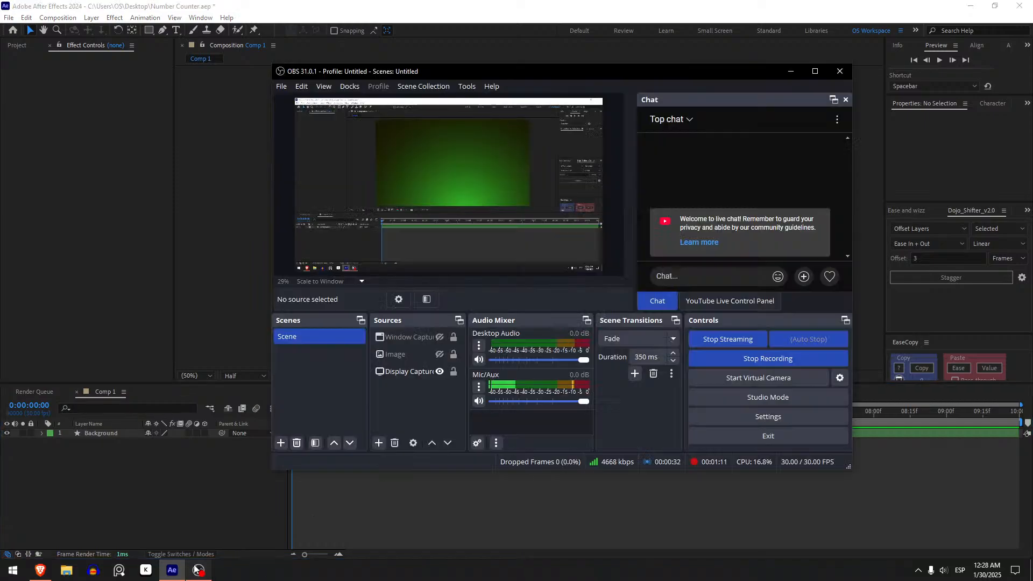
left_click(160, 507)
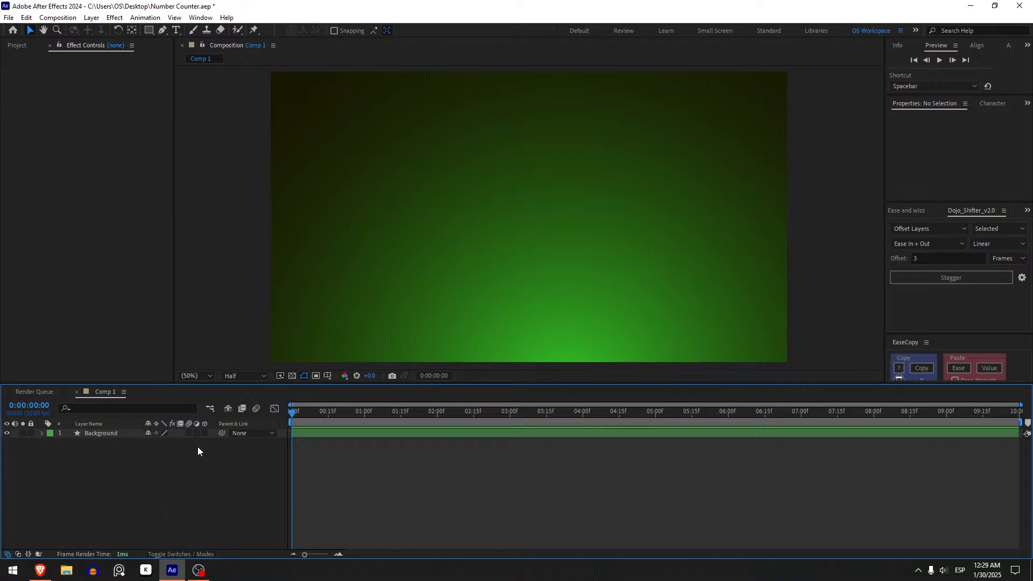
Create a text layer reading "type anything", centre its anchor point and centre the layer in the composition
left_click(175, 30)
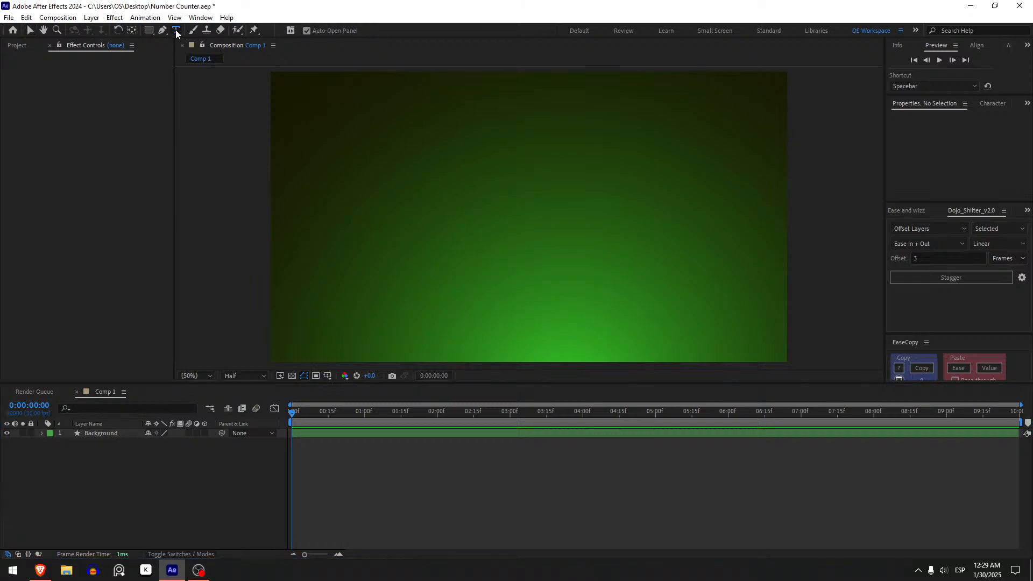
left_click(504, 215)
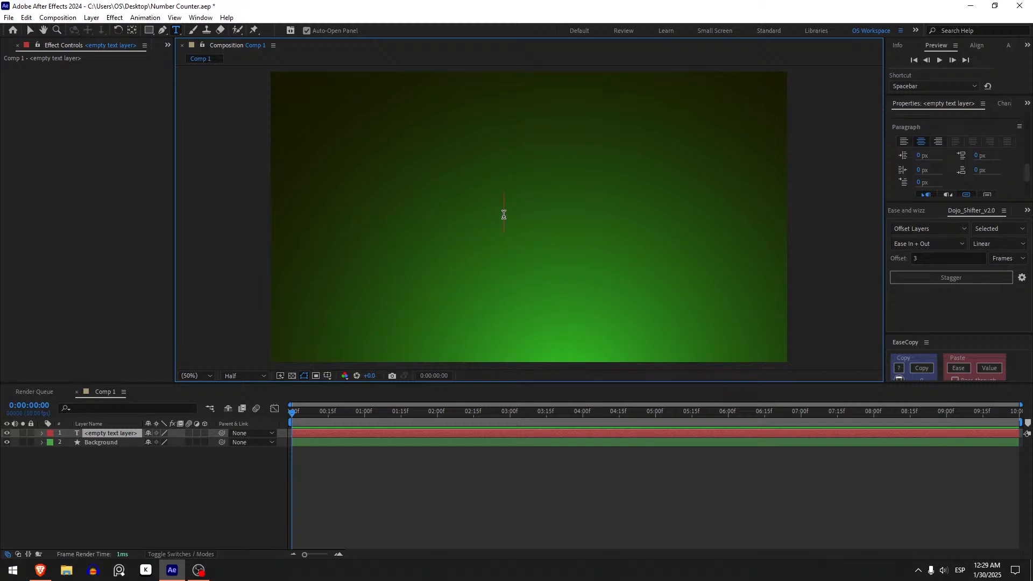
type("type anything")
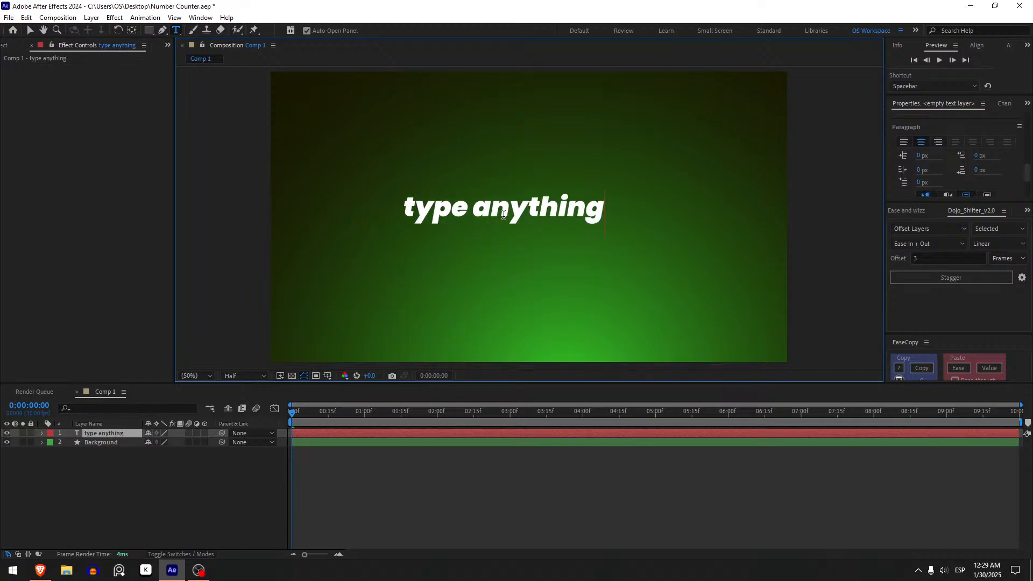
left_click(201, 492)
left_click(119, 434)
key("ctrl+alt+Home")
key("ctrl+Home")
Try the Bold and Black font styles on the "type anything" text layer
scroll(1012, 166, "up", 6)
scroll(1022, 169, "down", 3)
left_click(989, 158)
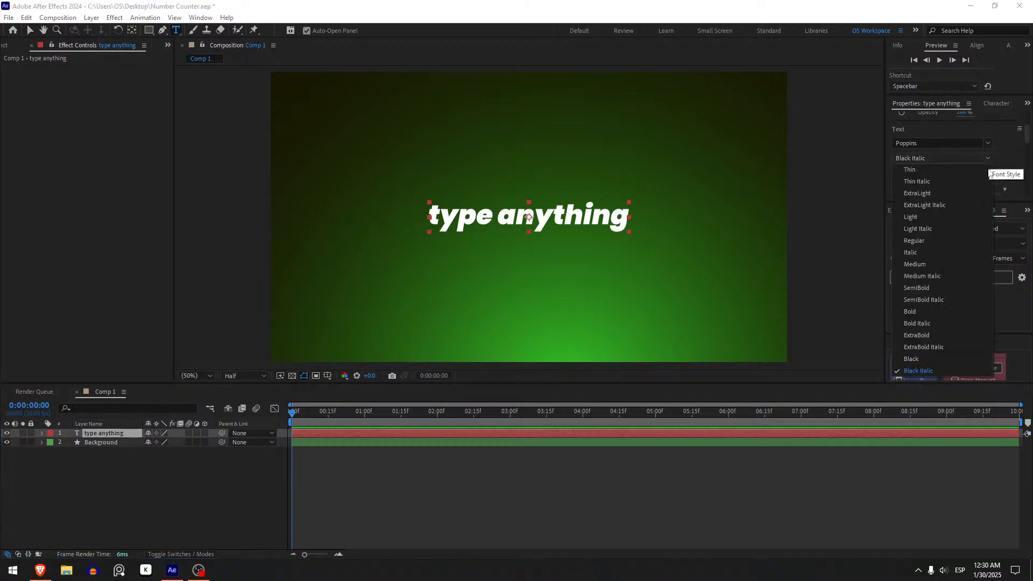
left_click(942, 314)
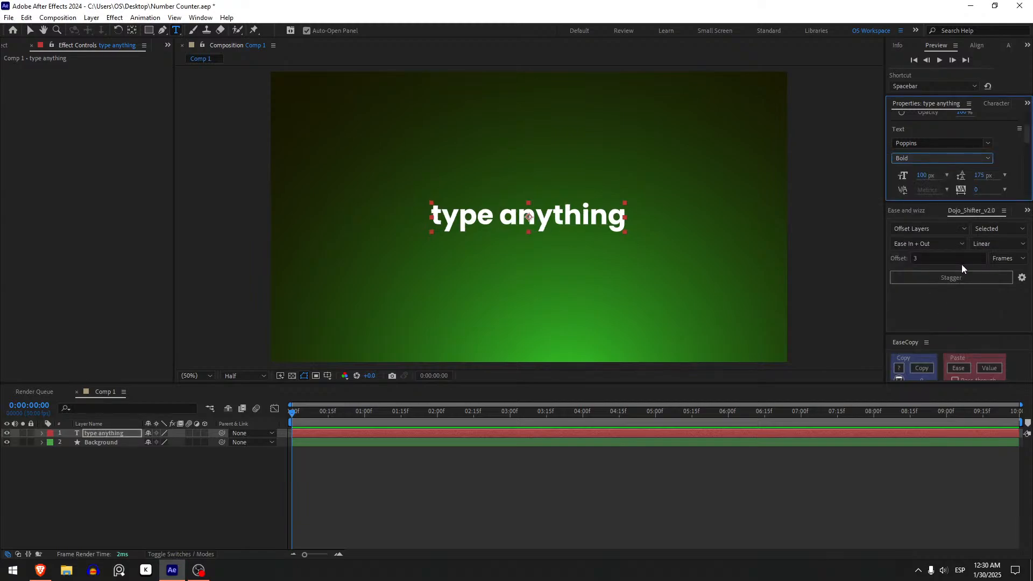
left_click(972, 160)
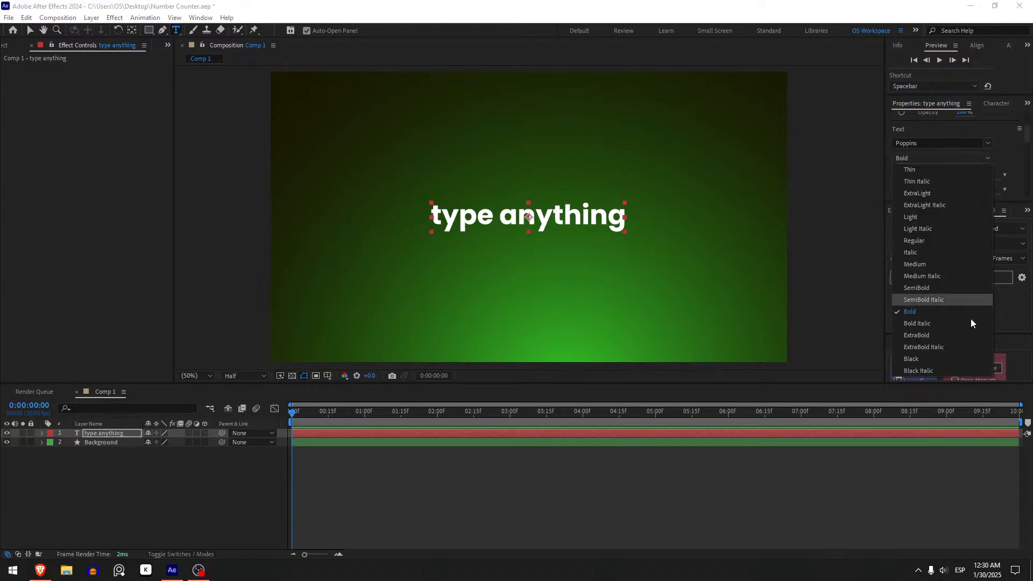
left_click(945, 359)
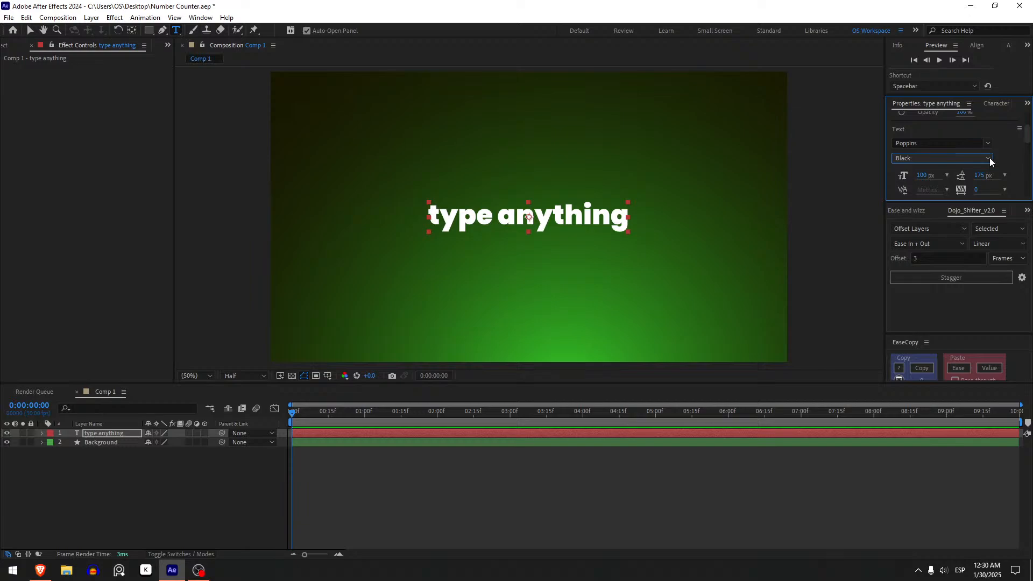
Set the font style of the "type anything" text layer to ExtraBold
left_click(976, 162)
left_click(934, 335)
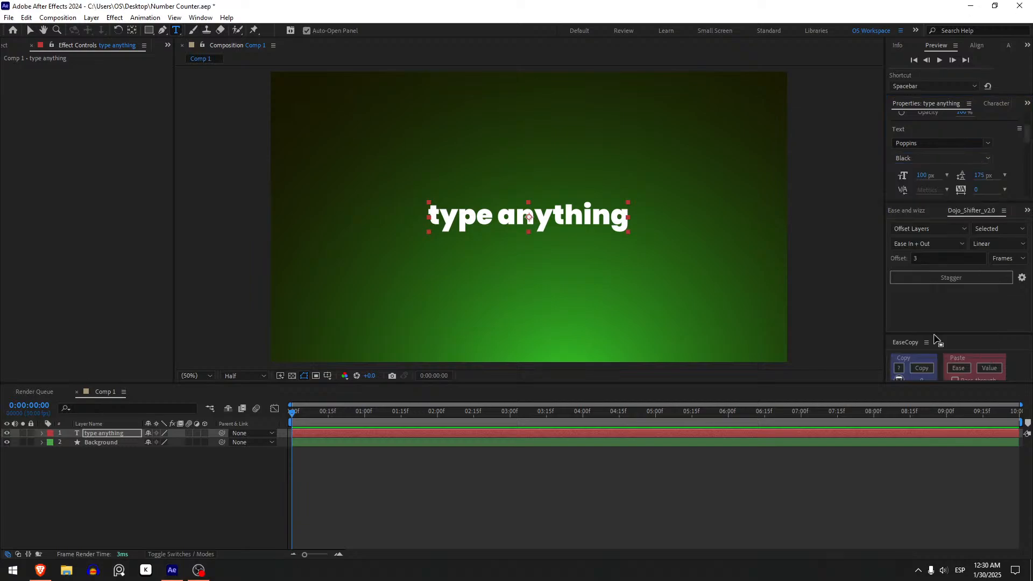
left_click(330, 512)
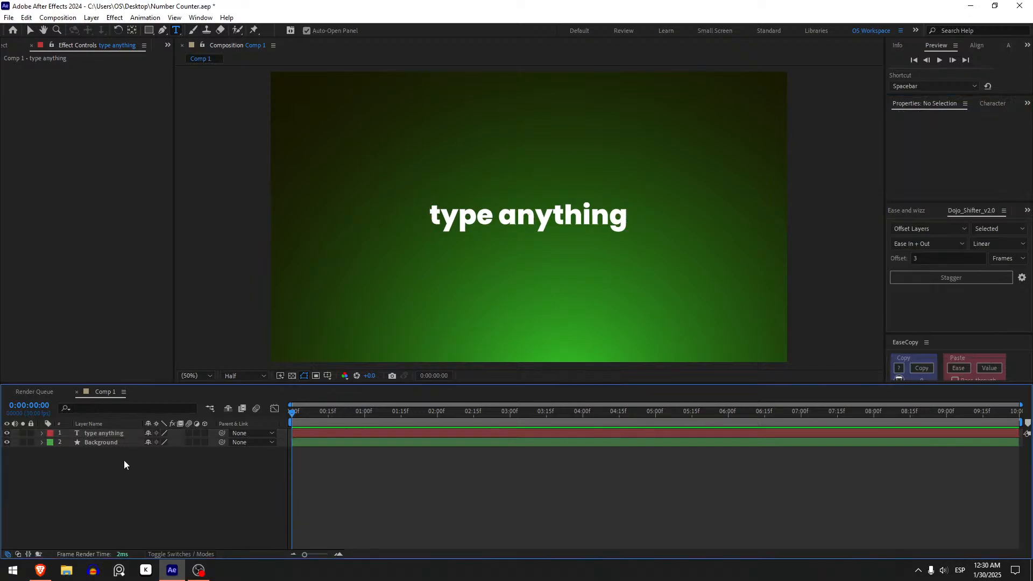
Add an expression to the text layer's Source Text property that outputs "1234"
left_click(109, 435)
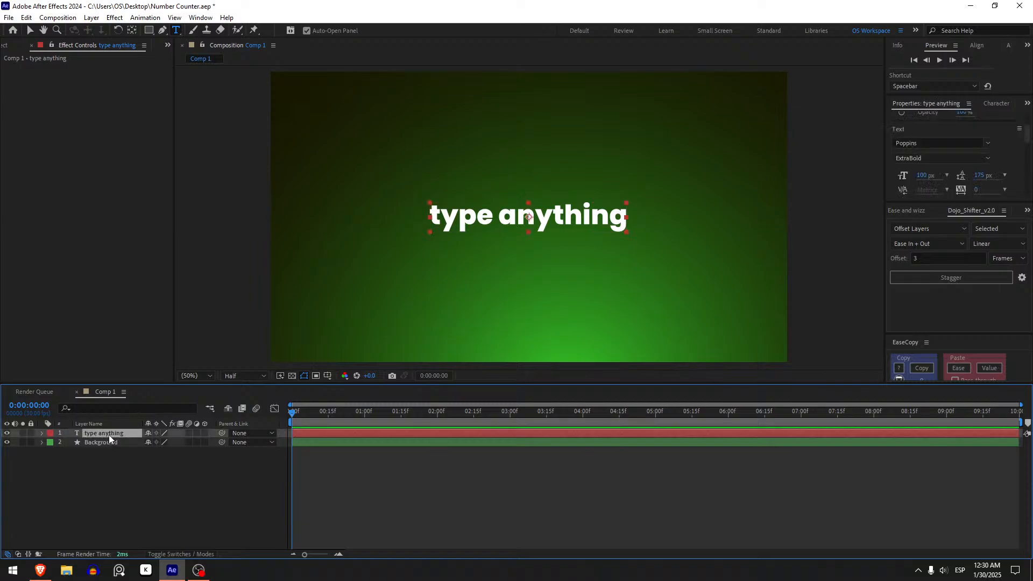
left_click(40, 432)
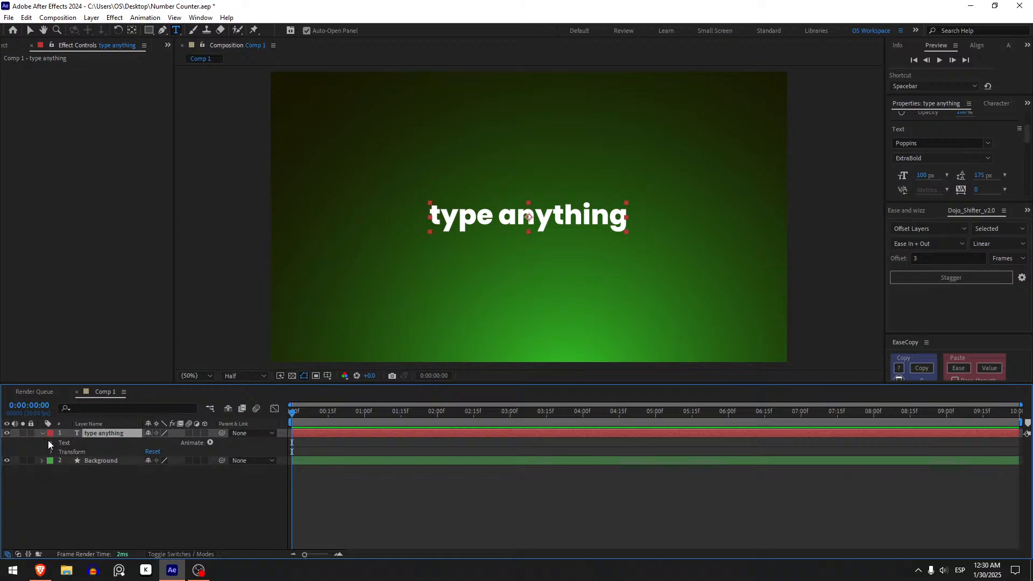
left_click(49, 442)
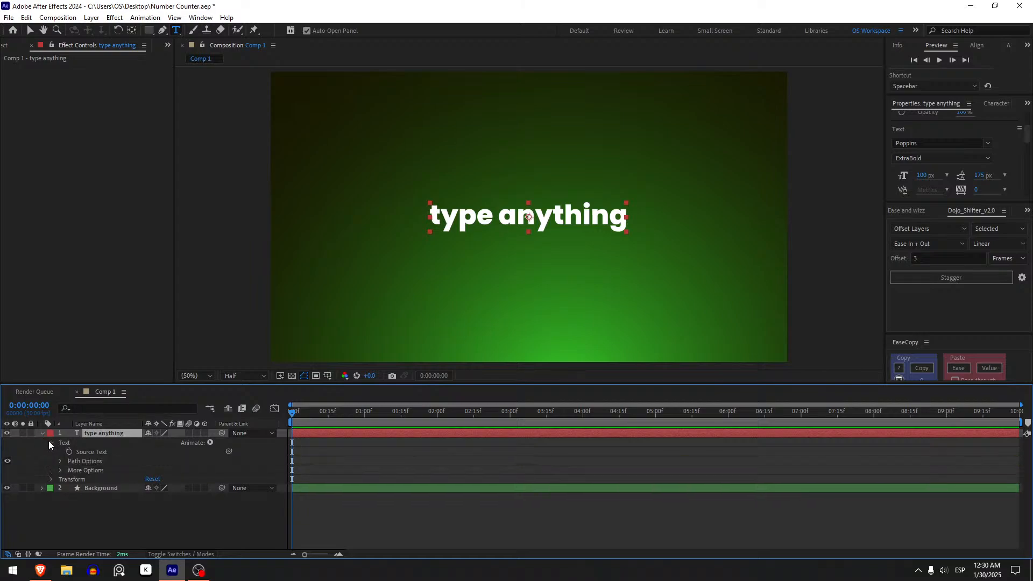
left_click(100, 451)
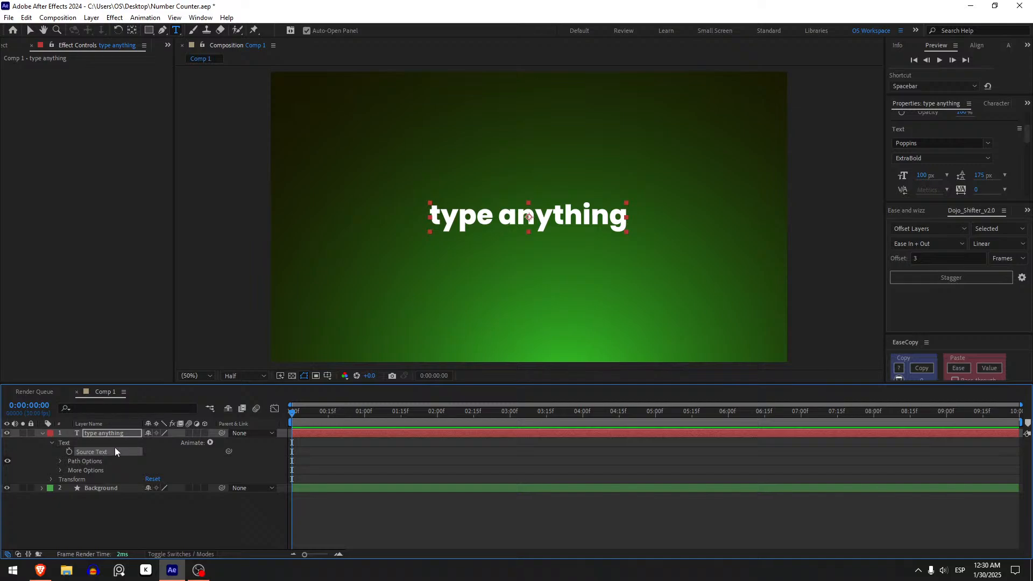
left_click(69, 452, "alt")
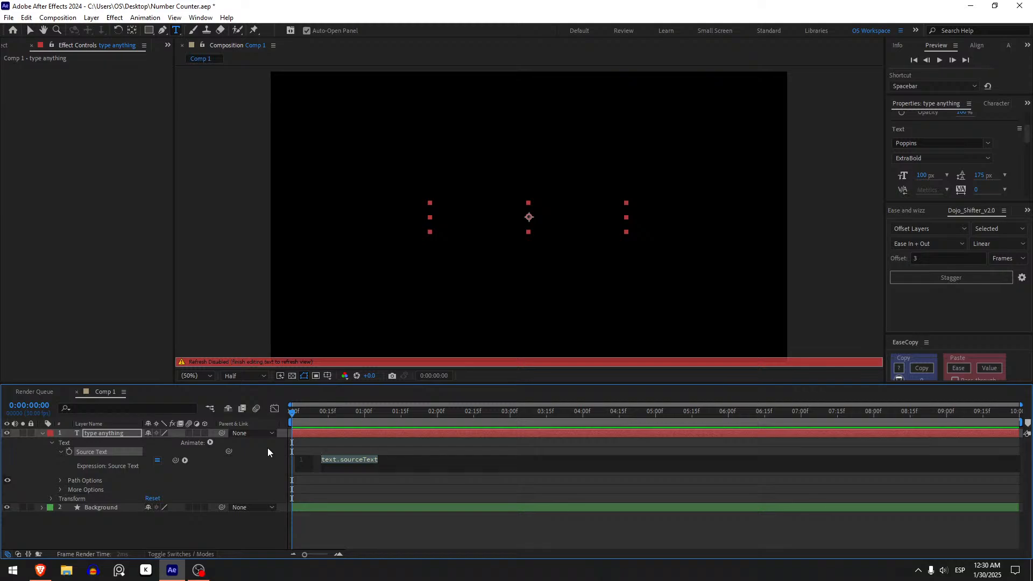
type("\"1234")
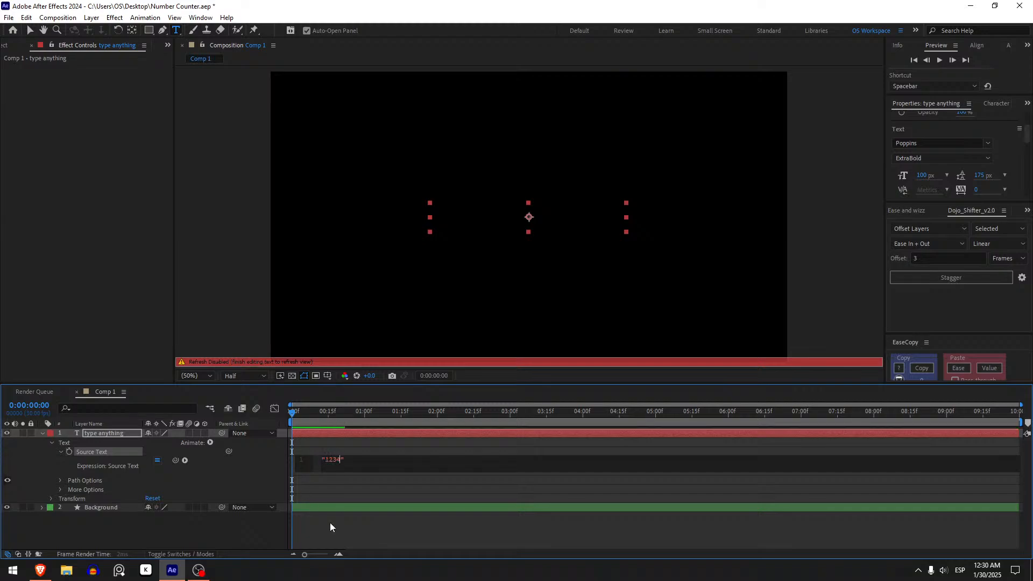
left_click(384, 537)
key("v")
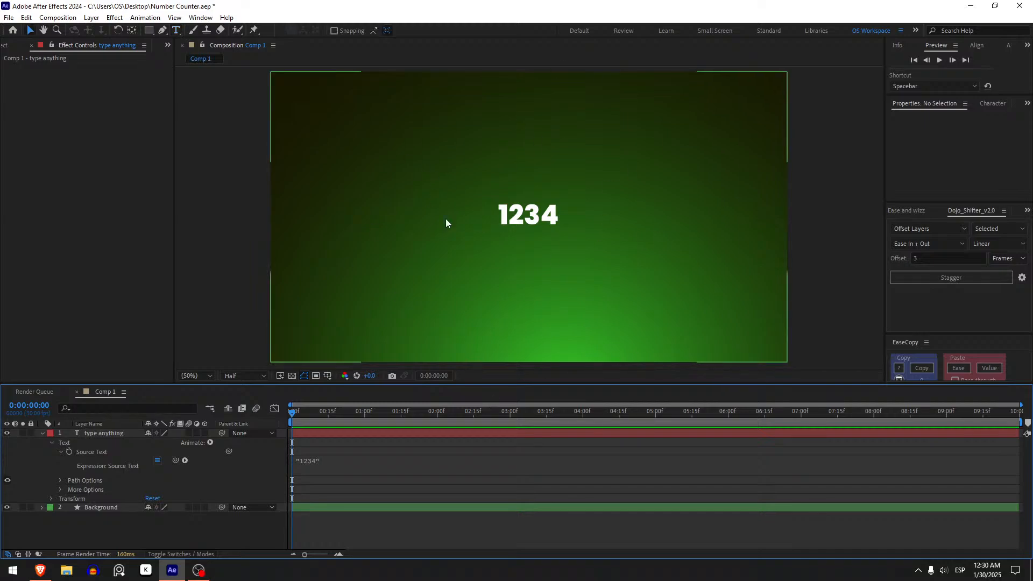
Change the quoted text in the Source Text expression to "hello"
left_click(316, 469)
left_click(339, 460)
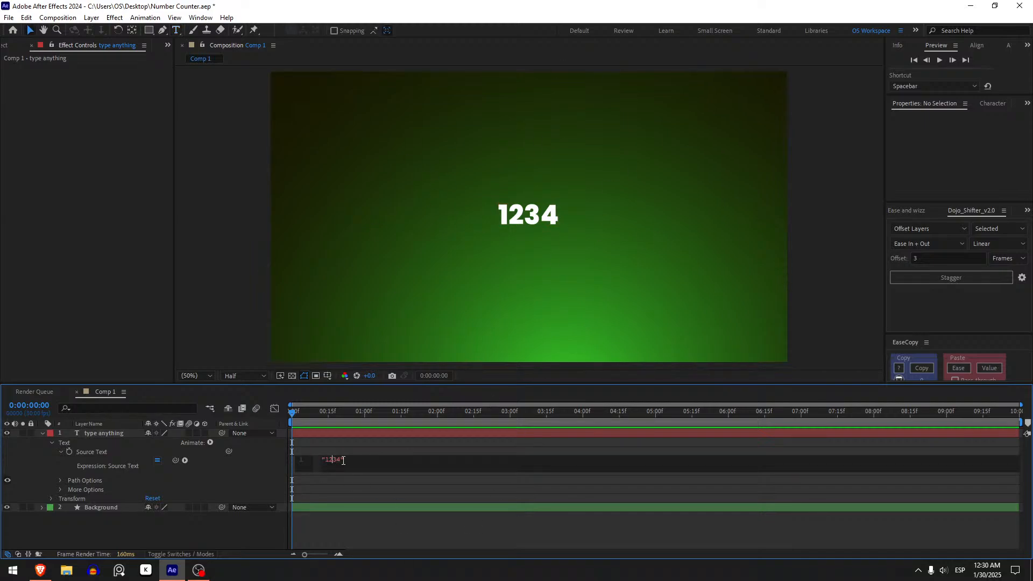
key("BackSpace")
key("BackSpace")
key("BackSpace")
type("hello")
left_click(375, 508)
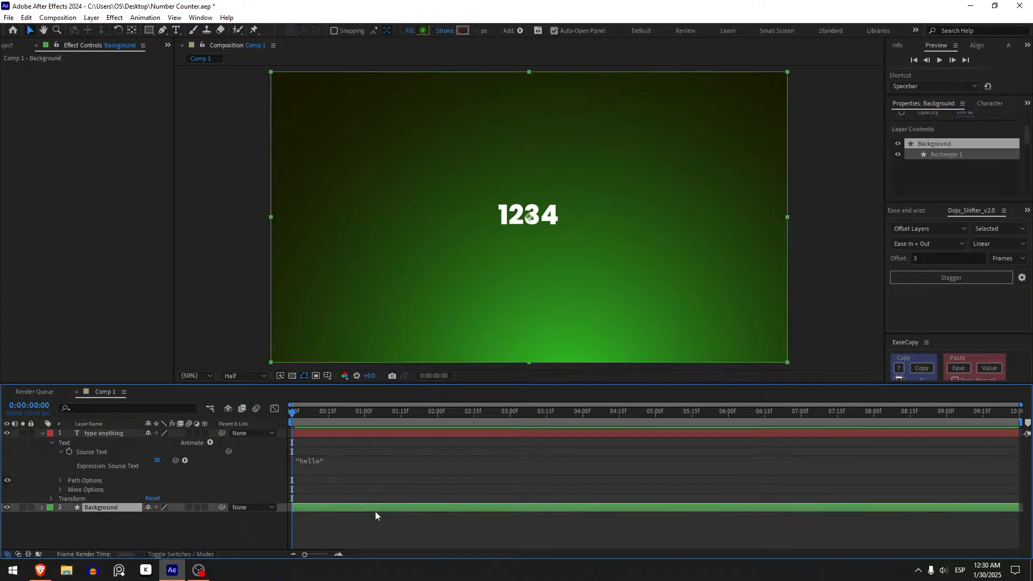
Replace the quoted text in the Source Text expression with a dollar sign, "$"
left_click(328, 461)
left_click(347, 460)
key("BackSpace")
key("BackSpace")
key("BackSpace")
key("BackSpace")
key("BackSpace")
key("BackSpace")
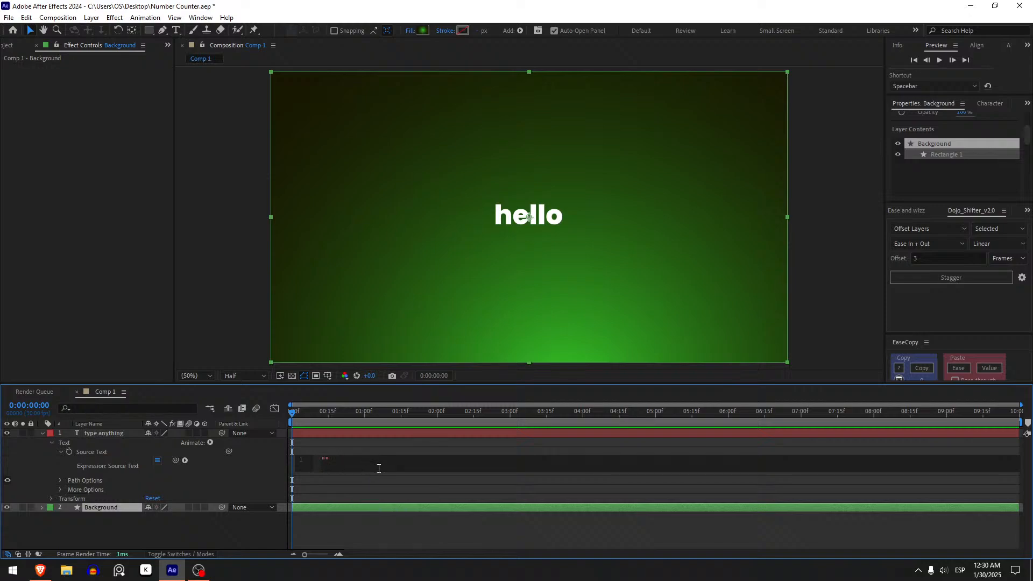
type("\"$")
key("BackSpace")
type("%")
left_click(359, 475)
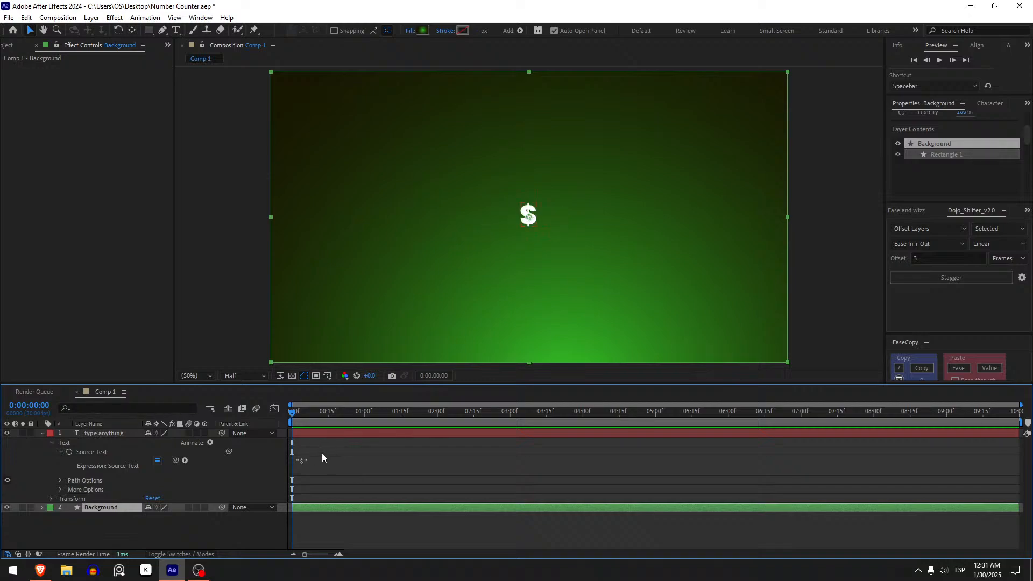
Apply the Slider Control effect to the "type anything" text layer
left_click(322, 434)
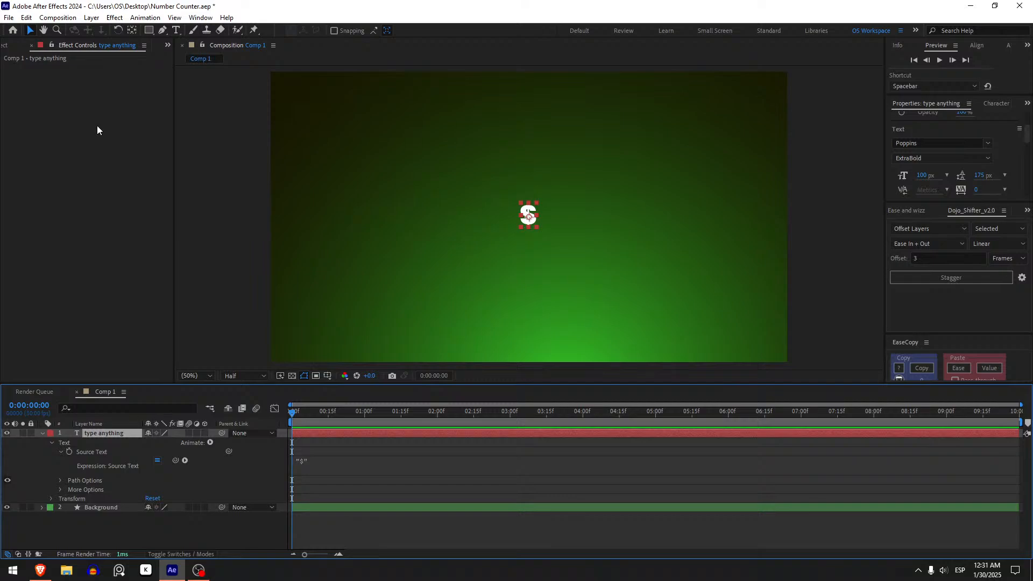
key("ctrl+space")
type("s")
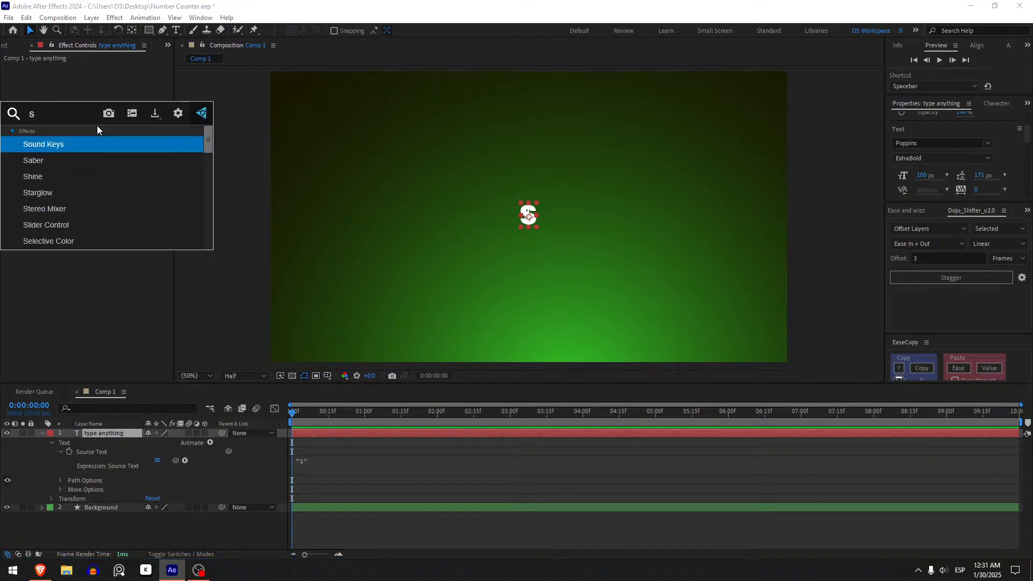
type("lider")
key("Return")
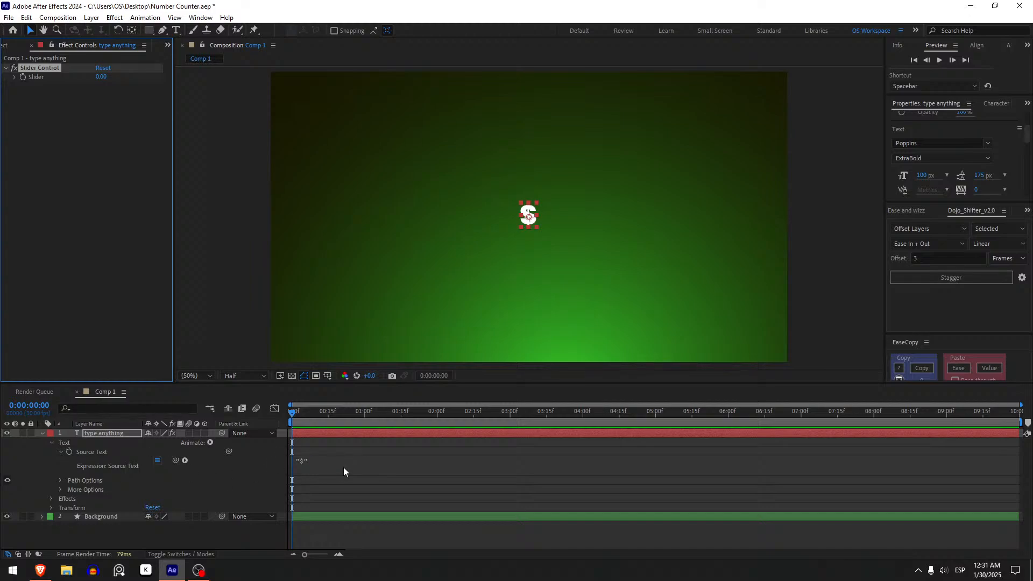
Extend the Source Text expression to "$" + effect("Slider Control")("Slider"), then test the slider with a higher value and undo that test
left_click(359, 462)
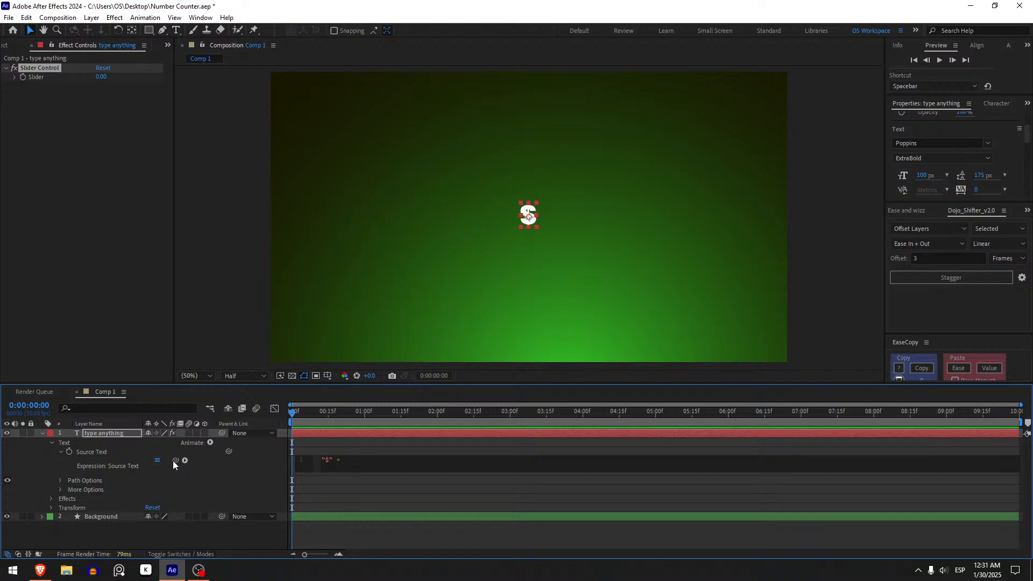
left_click_drag(172, 460, 40, 77)
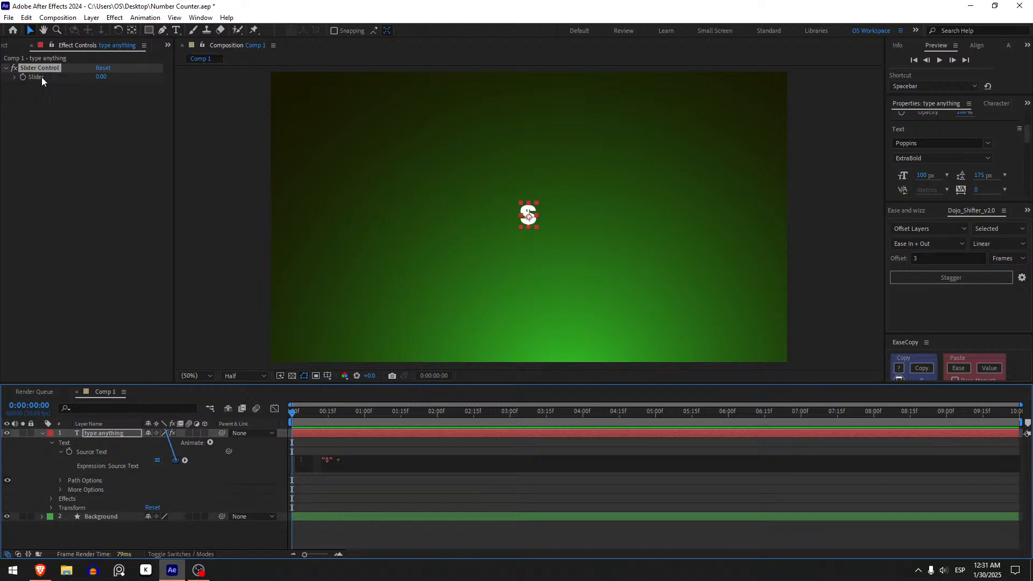
left_click(337, 498)
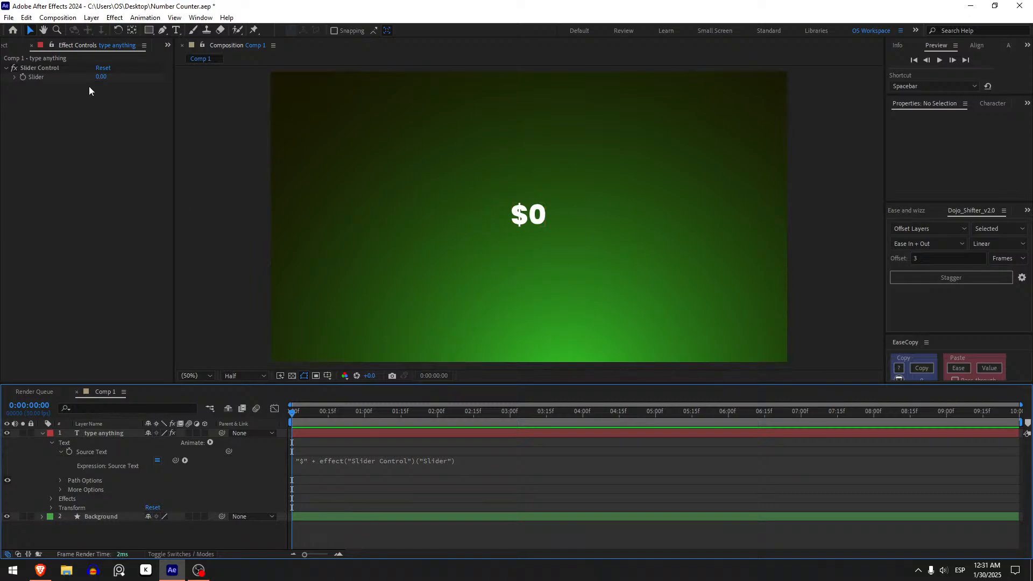
left_click_drag(97, 77, 279, 95)
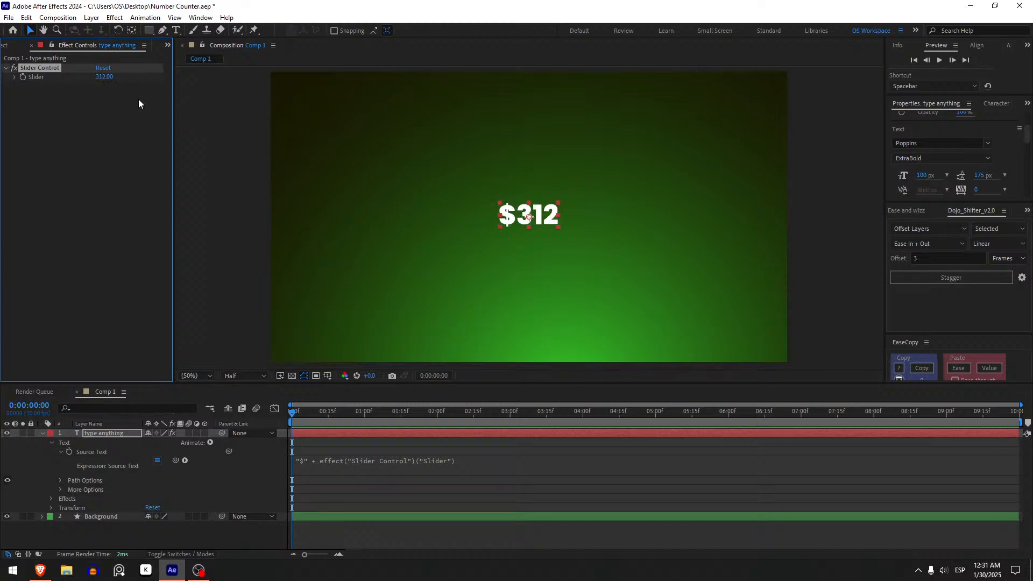
key("ctrl+z")
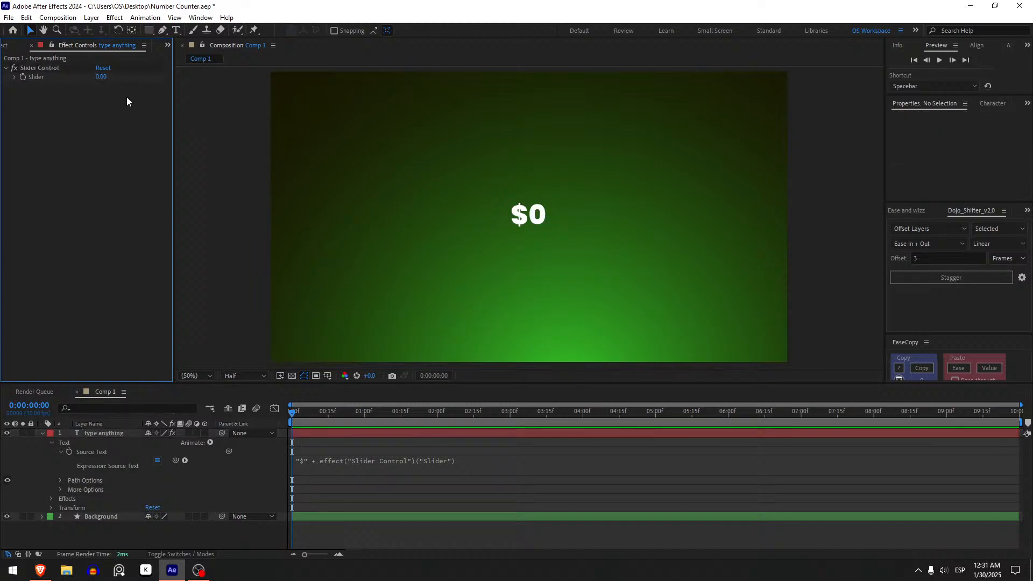
Keyframe the Slider from 0 at the start of the composition to 100 at 1 second
left_click(23, 78)
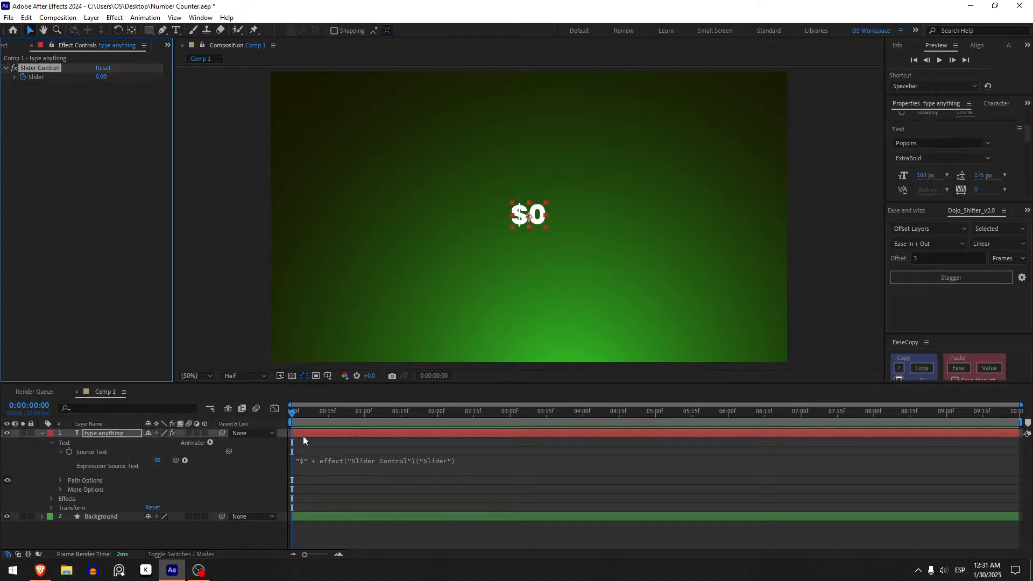
left_click(314, 428)
key("u")
left_click_drag(320, 412, 363, 416)
left_click(101, 76)
type("100")
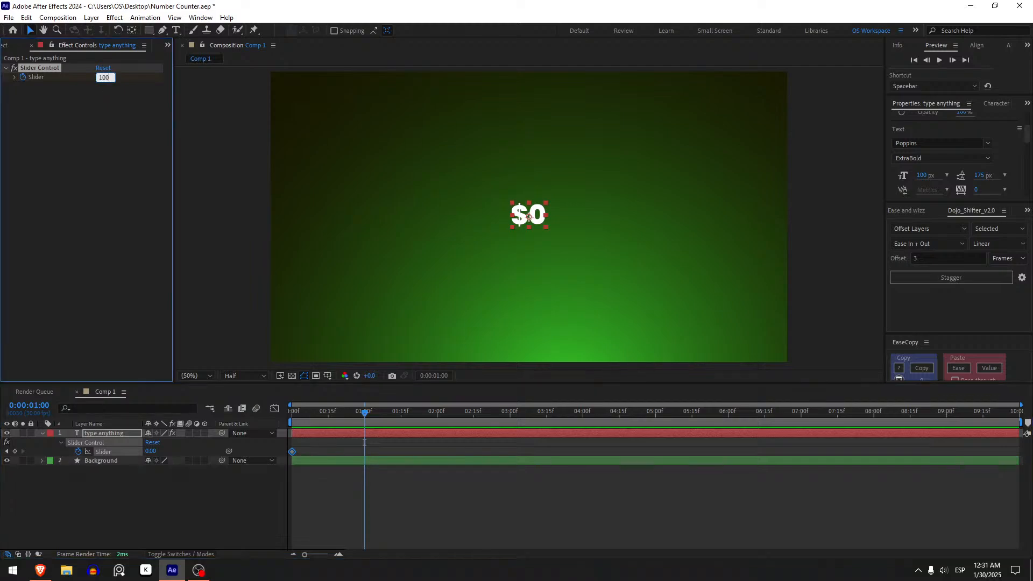
key("Return")
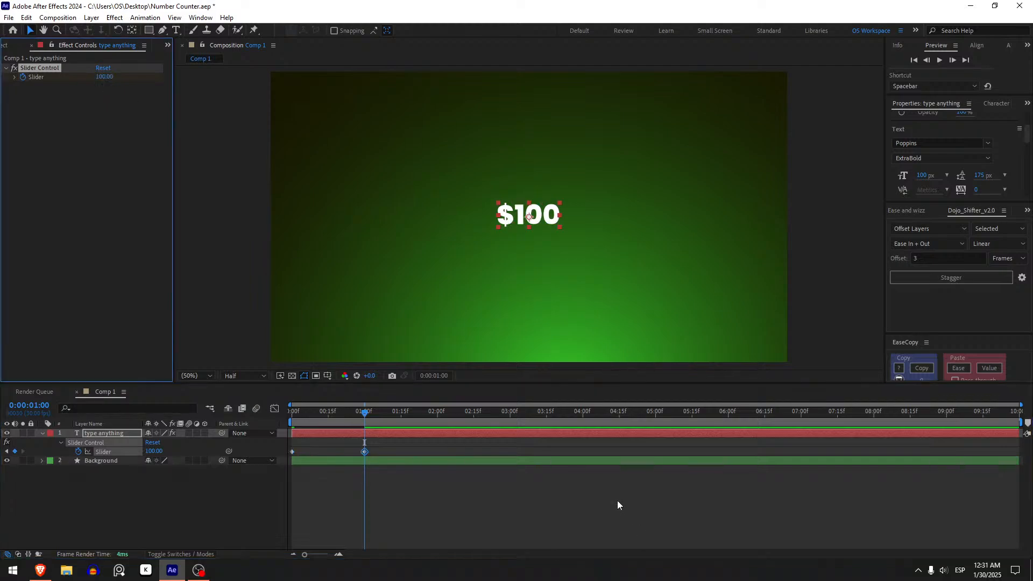
left_click(586, 469)
Preview the counter animation from the start and scrub between the two Slider keyframes
left_click_drag(361, 412, 285, 414)
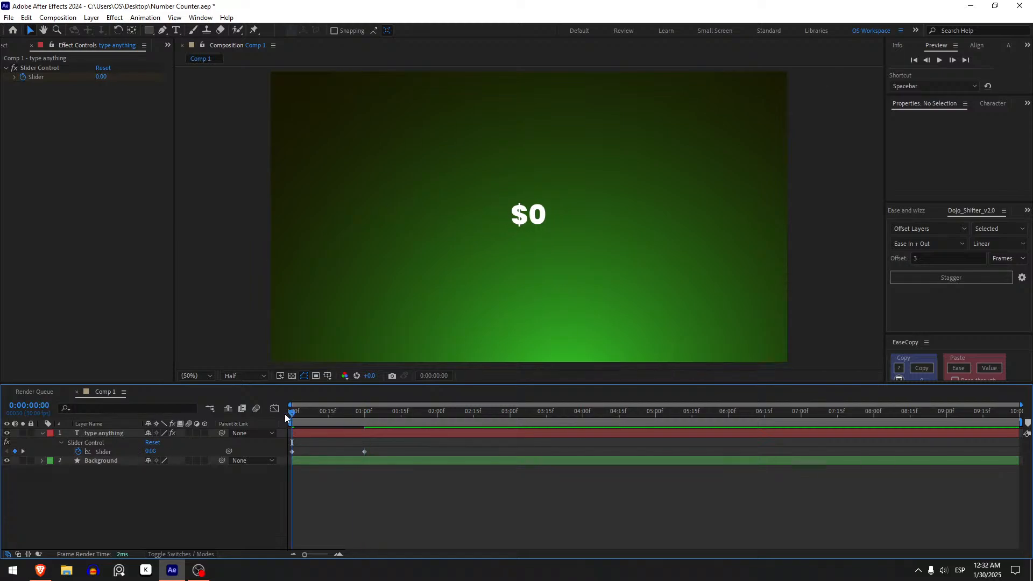
key("space")
left_click_drag(305, 412, 336, 411)
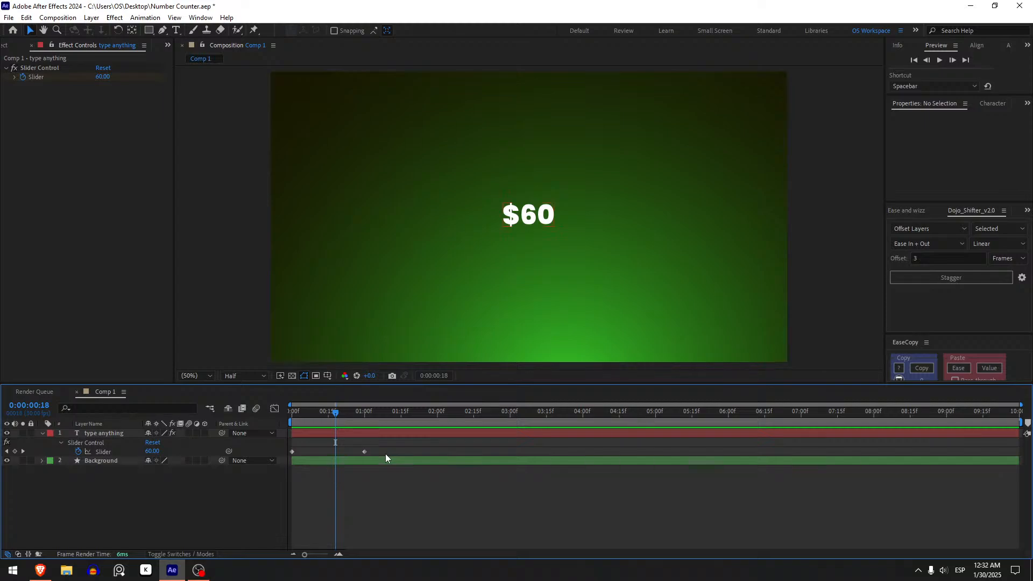
Scrub between the two Slider keyframes to examine the decimals in the counter text
left_click(325, 411)
left_click(338, 431)
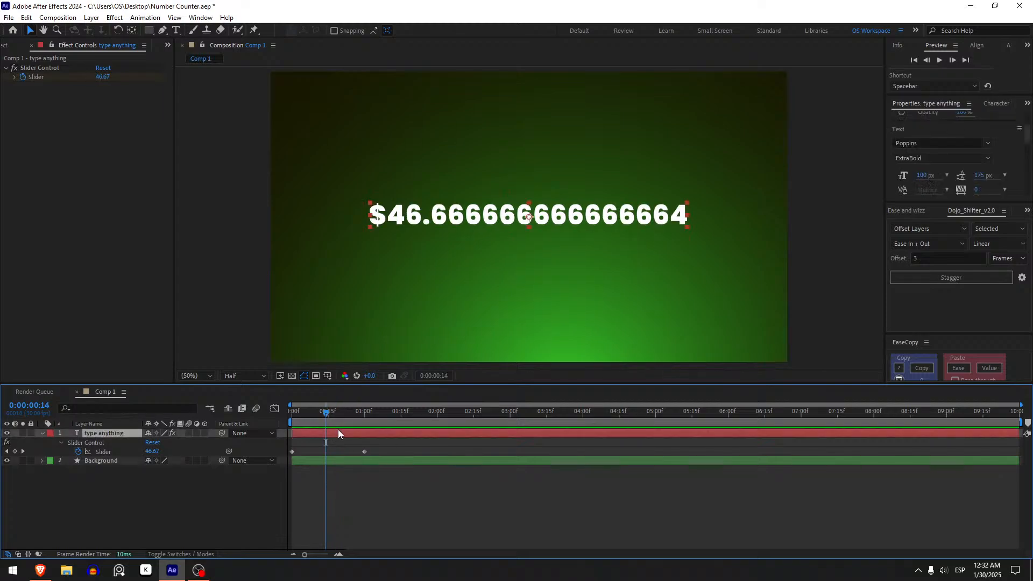
mouse_move(326, 414)
left_mouse_down()
mouse_move(287, 418)
mouse_move(316, 411)
left_mouse_up()
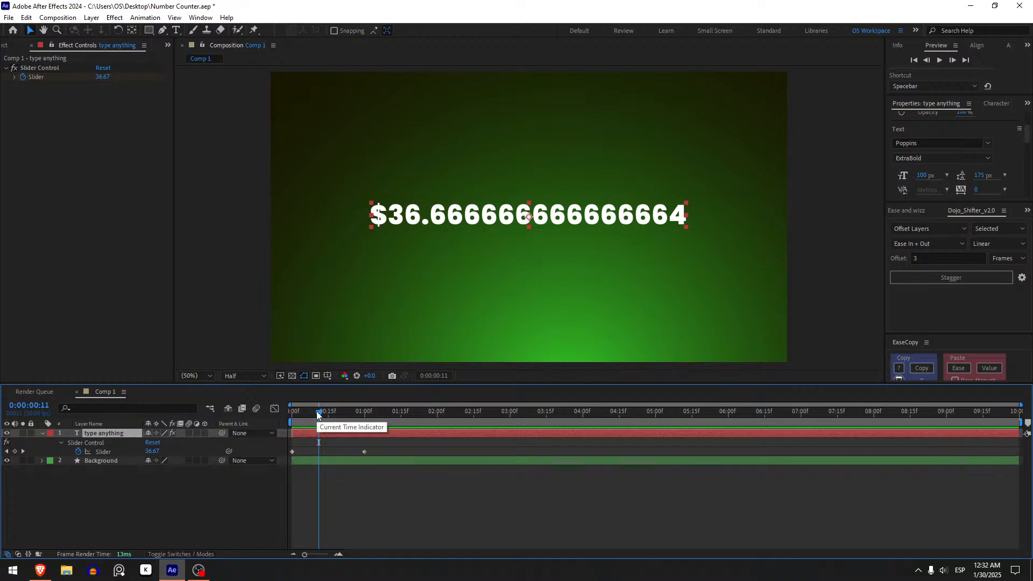
Append .value.toFixed() to the Source Text expression of the "type anything" layer
left_click(42, 433)
left_click(42, 433)
left_click(51, 443)
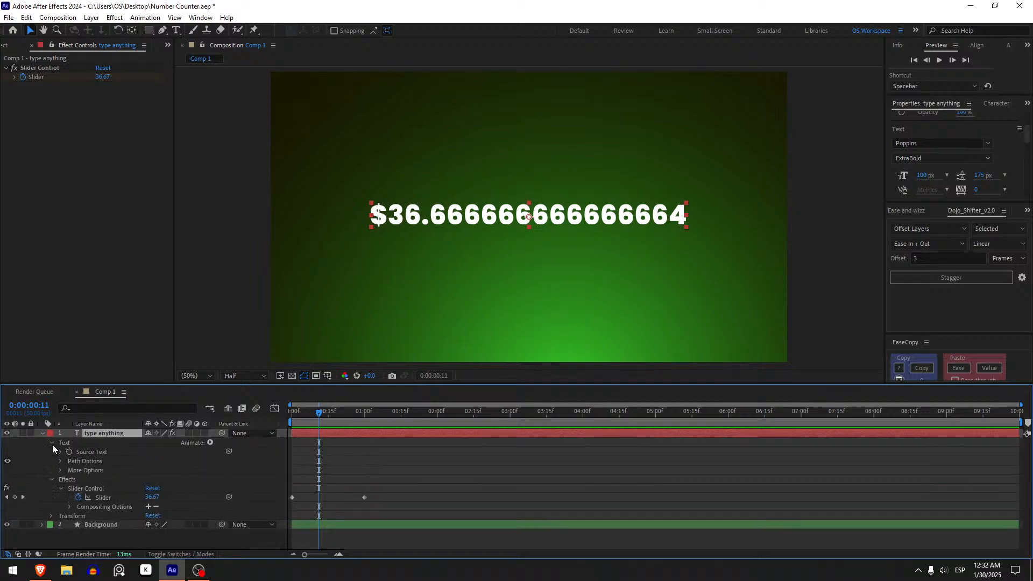
left_click(61, 452)
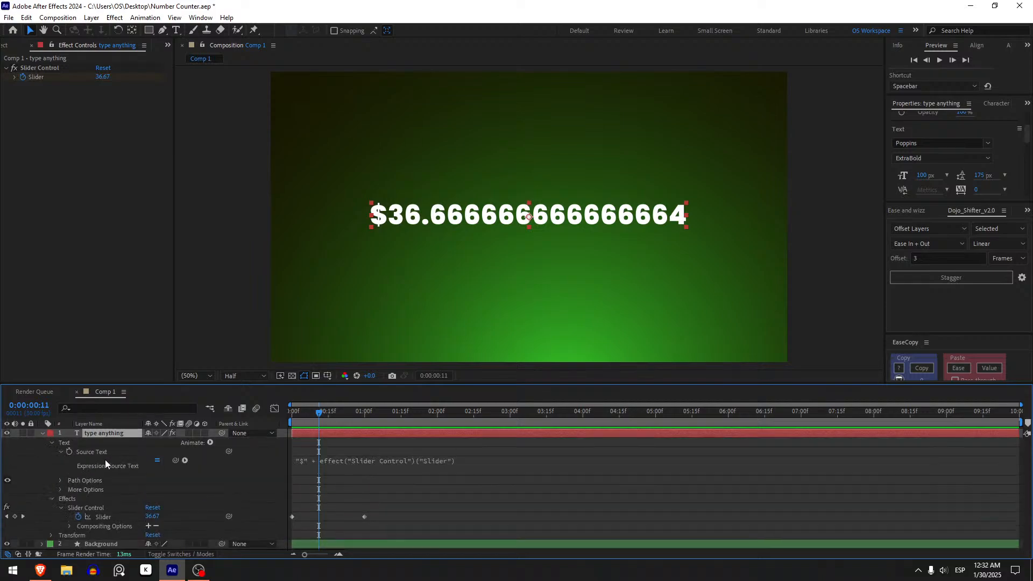
left_click(450, 463)
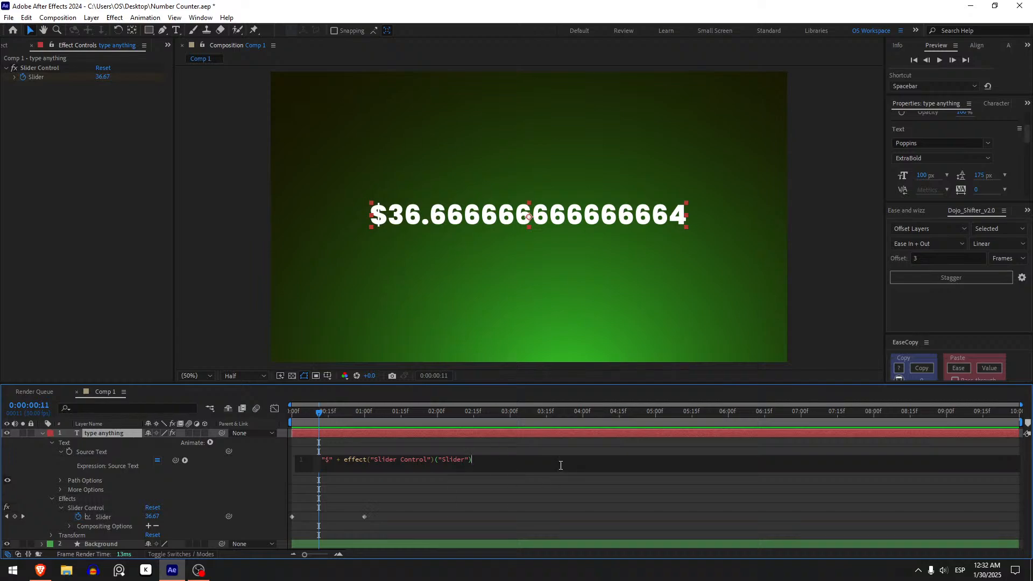
type(".value")
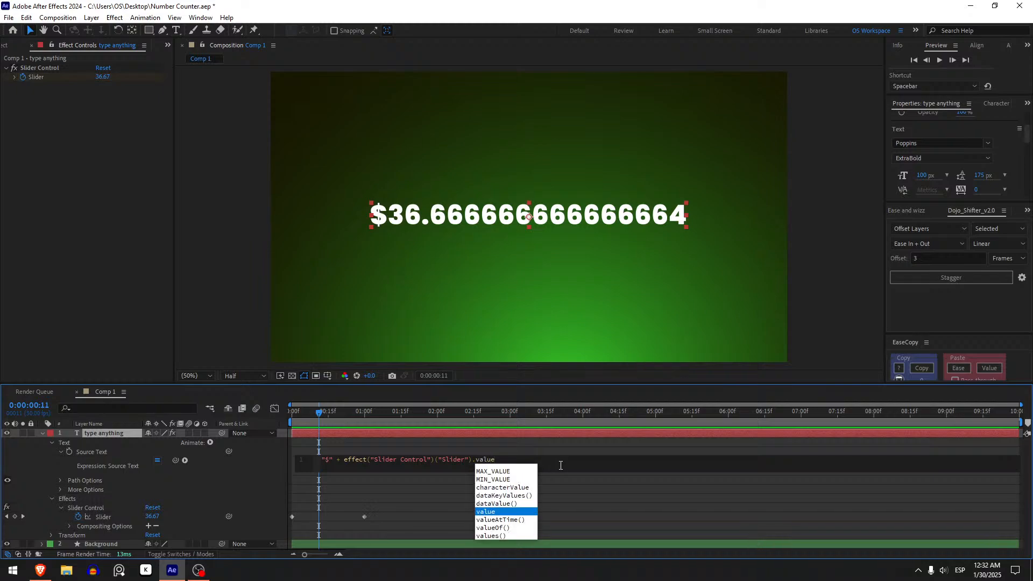
type("-to")
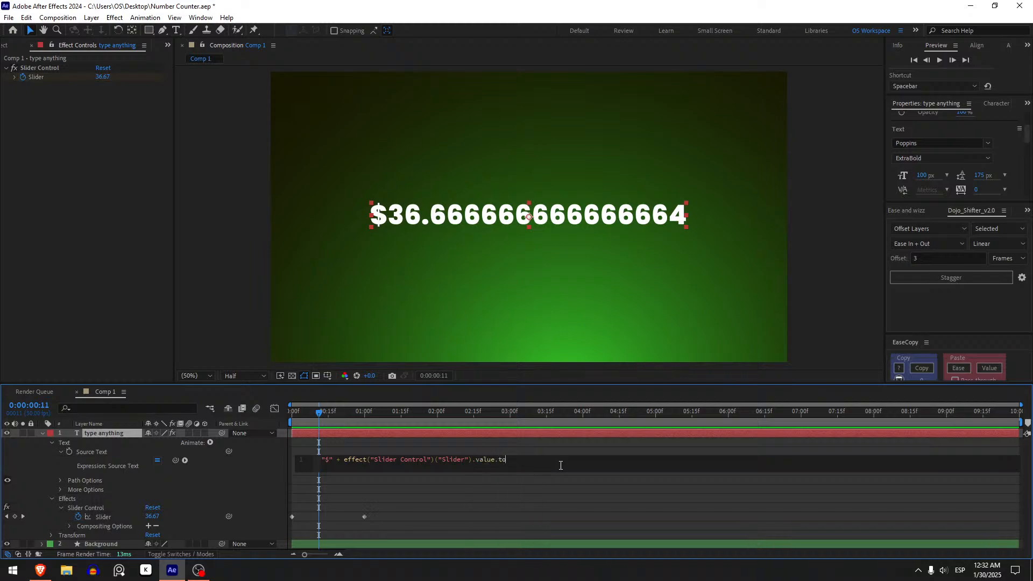
type("Fixe")
key("BackSpace")
key("BackSpace")
type("x")
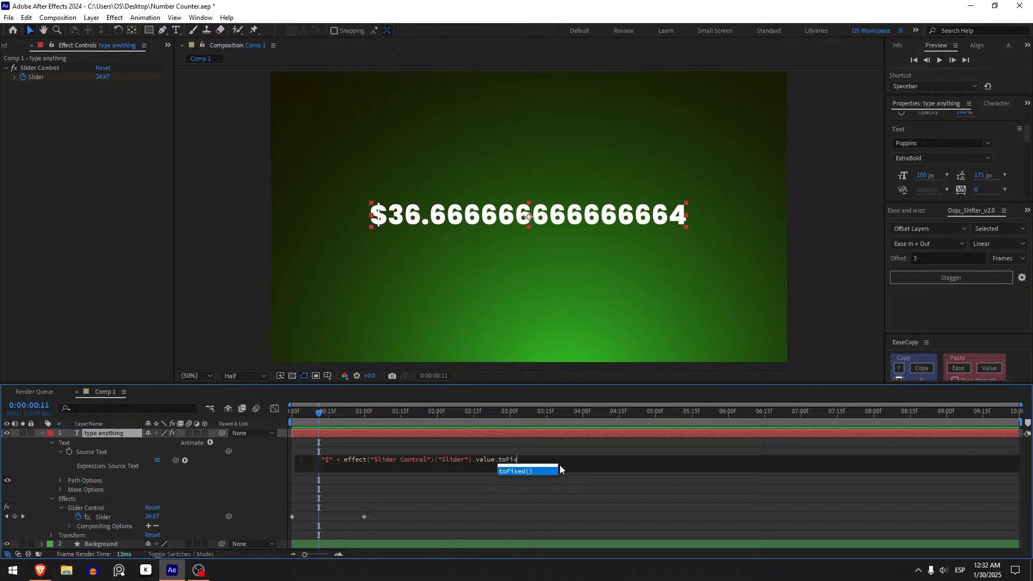
type("e")
key("Return")
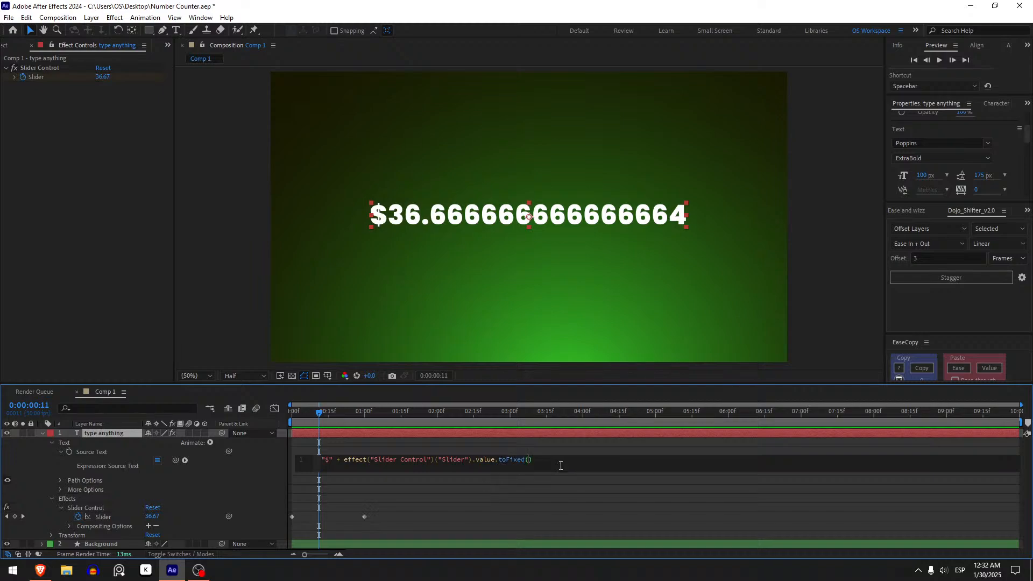
Set the toFixed argument to 0 in the Source Text expression and check the counter between the keyframes
right_click(558, 465)
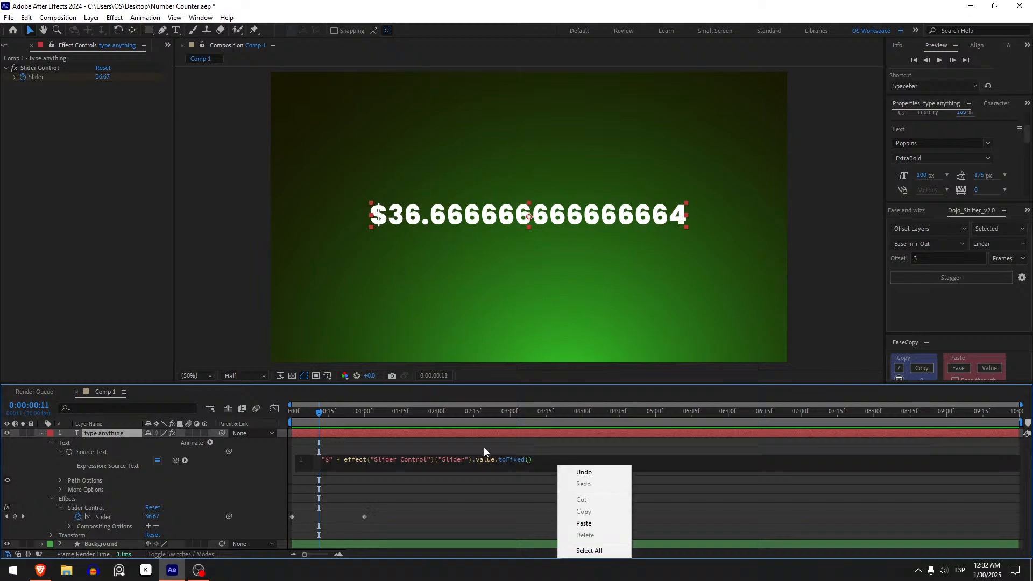
left_click(515, 463)
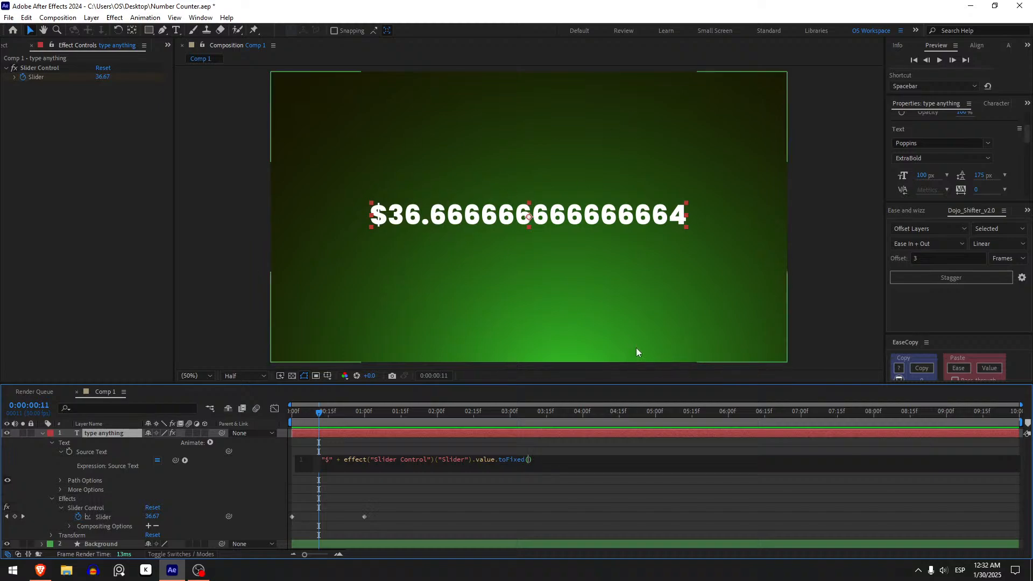
type("0")
left_click(544, 510)
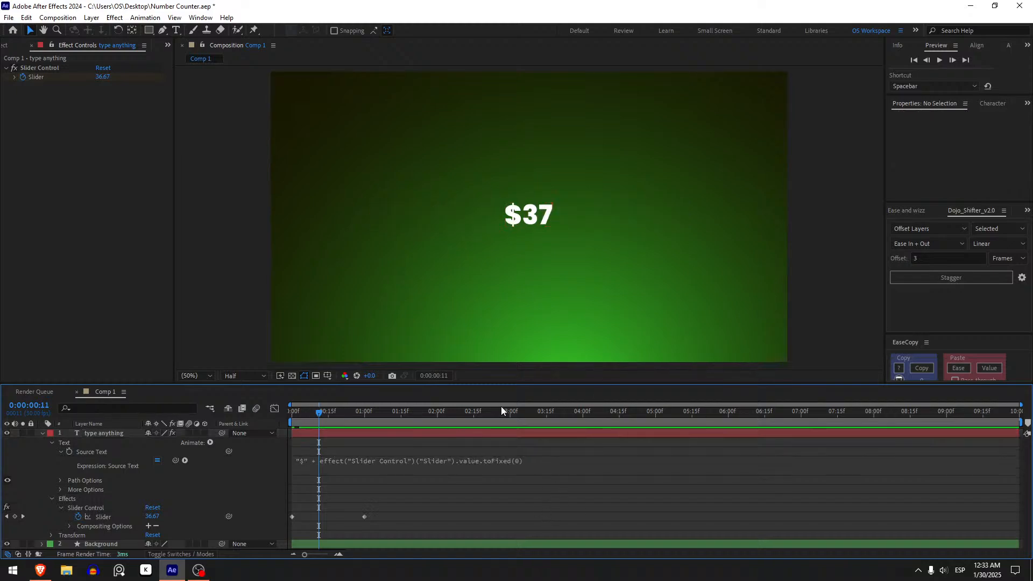
mouse_move(334, 422)
left_mouse_down()
mouse_move(312, 418)
mouse_move(328, 422)
left_mouse_up()
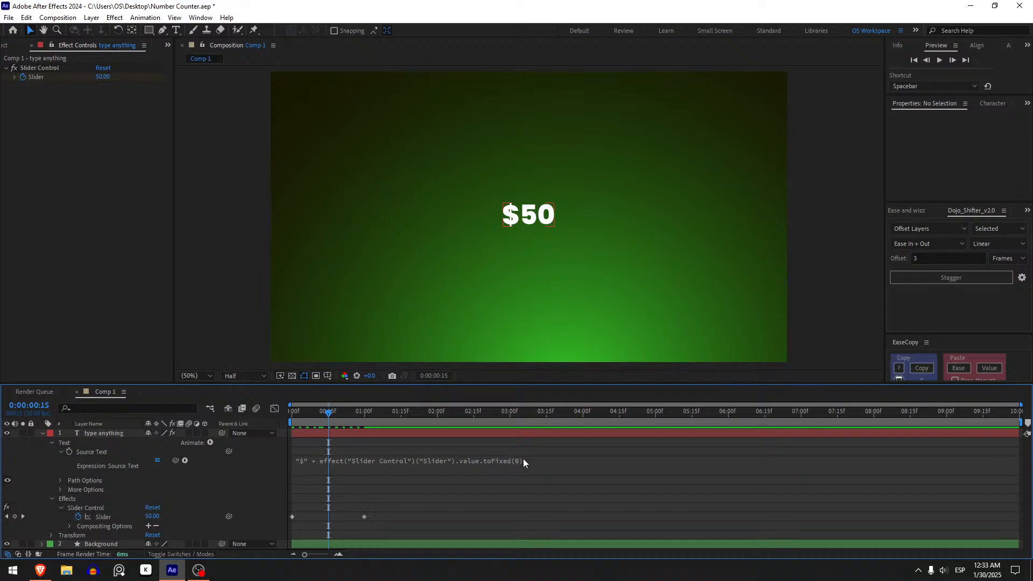
Try one decimal place by changing the toFixed argument to 1, and scrub the counter
left_click(523, 460)
key("BackSpace")
type("1")
left_click(575, 479)
mouse_move(313, 416)
left_mouse_down()
mouse_move(364, 414)
mouse_move(330, 416)
left_mouse_up()
Try ten decimal places by changing the toFixed argument to 10, and scrub the counter
left_click(537, 461)
left_click(532, 462)
type("0")
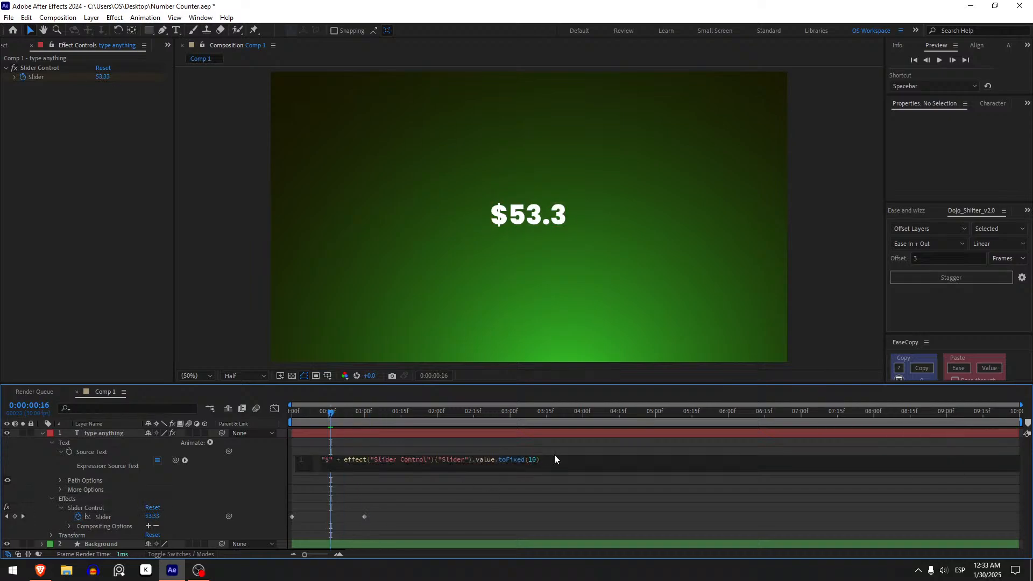
left_click(475, 492)
mouse_move(330, 413)
left_mouse_down()
mouse_move(318, 413)
mouse_move(346, 421)
mouse_move(314, 413)
left_mouse_up()
Set the toFixed argument back to 0 in the Source Text expression
left_click(537, 462)
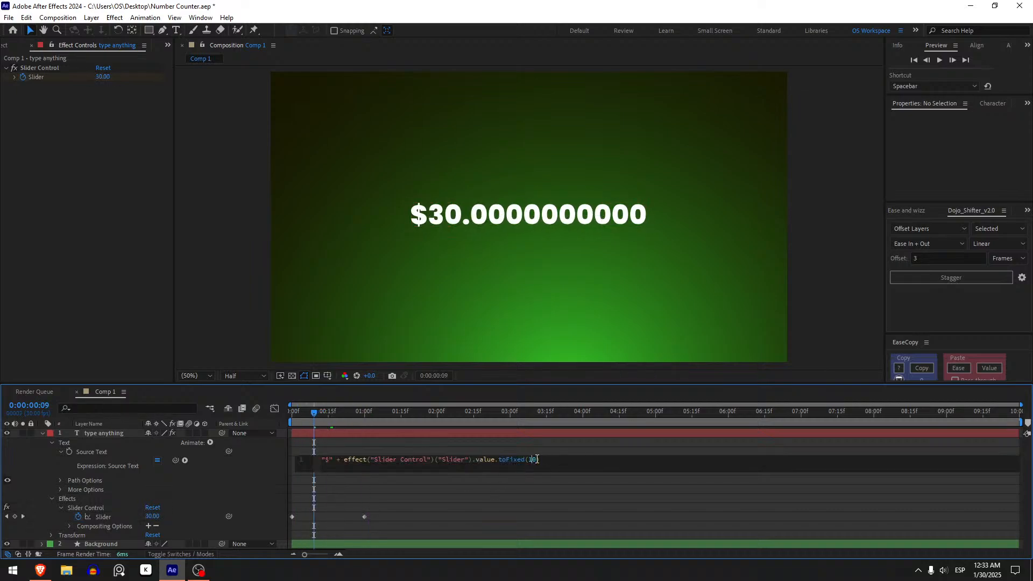
key("Left")
key("BackSpace")
left_click(516, 546)
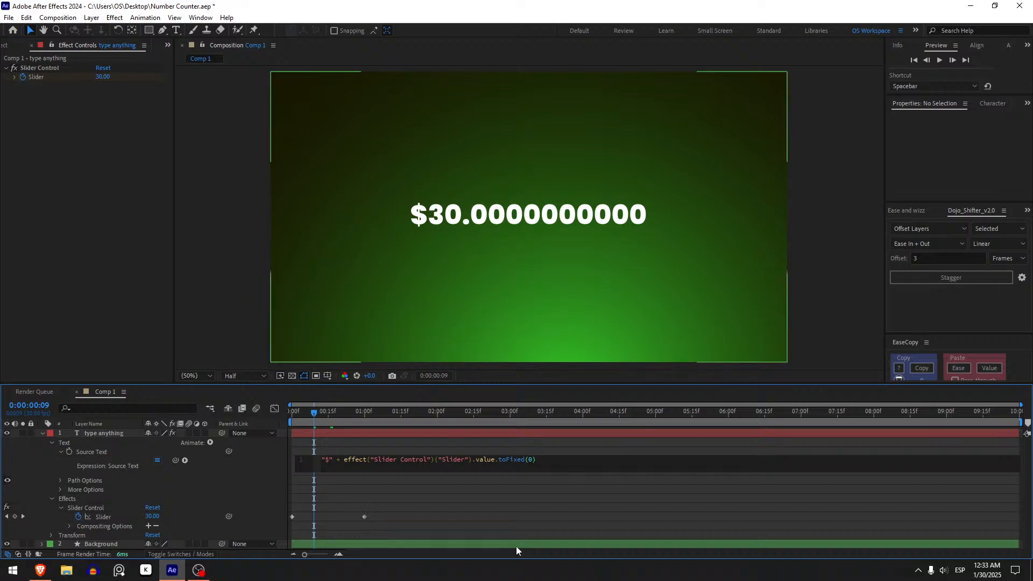
left_click(480, 494)
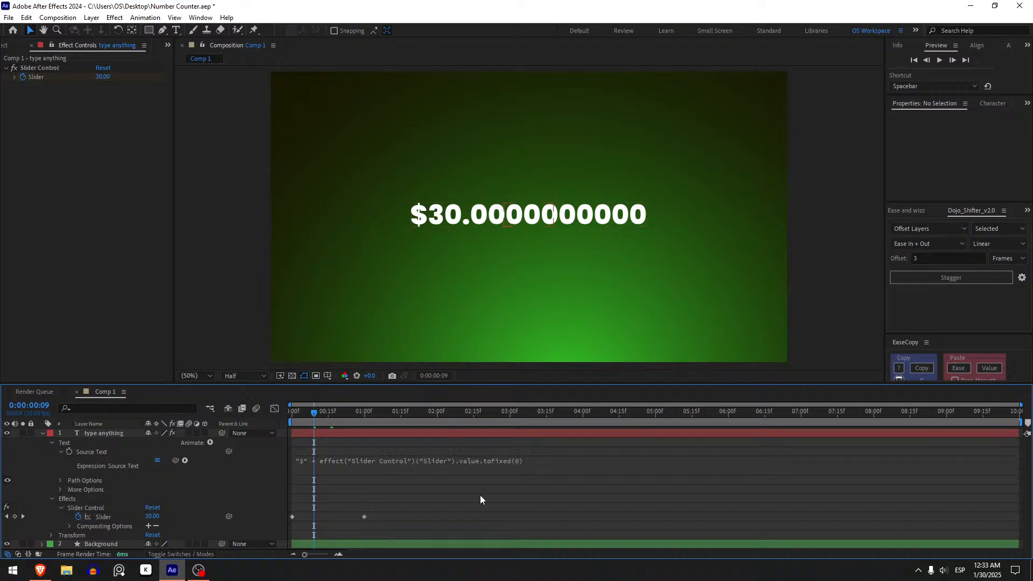
Append + "USD" to the end of the Source Text expression
left_click(372, 461)
left_click_drag(343, 419, 454, 449)
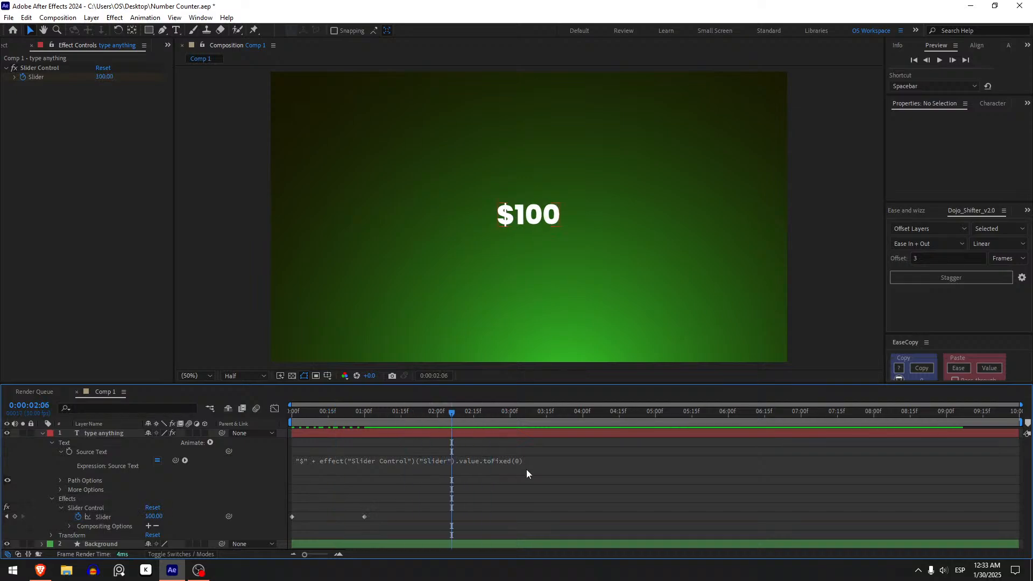
left_click(527, 462)
left_click(571, 458)
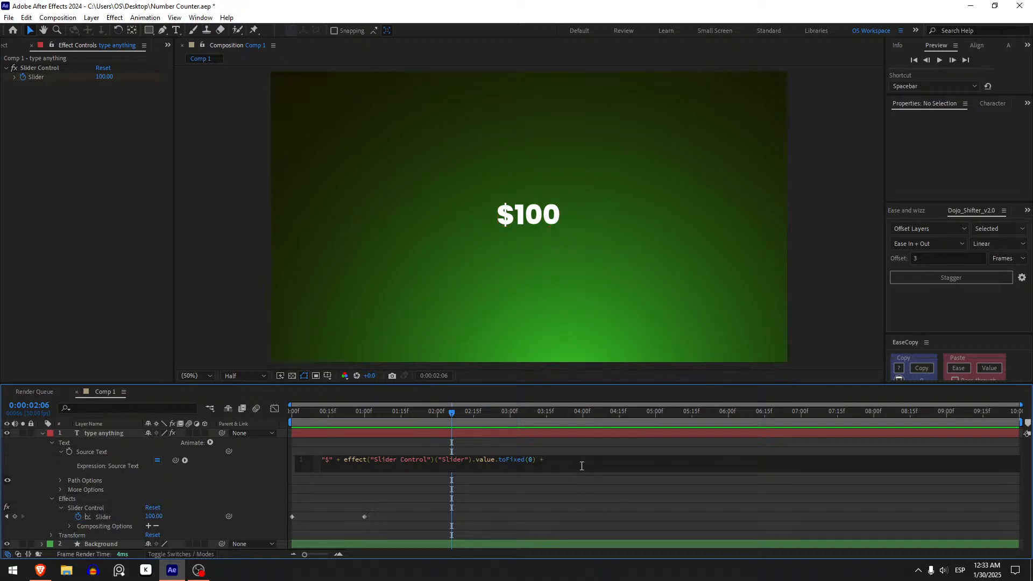
type("\"USD")
left_click(521, 495)
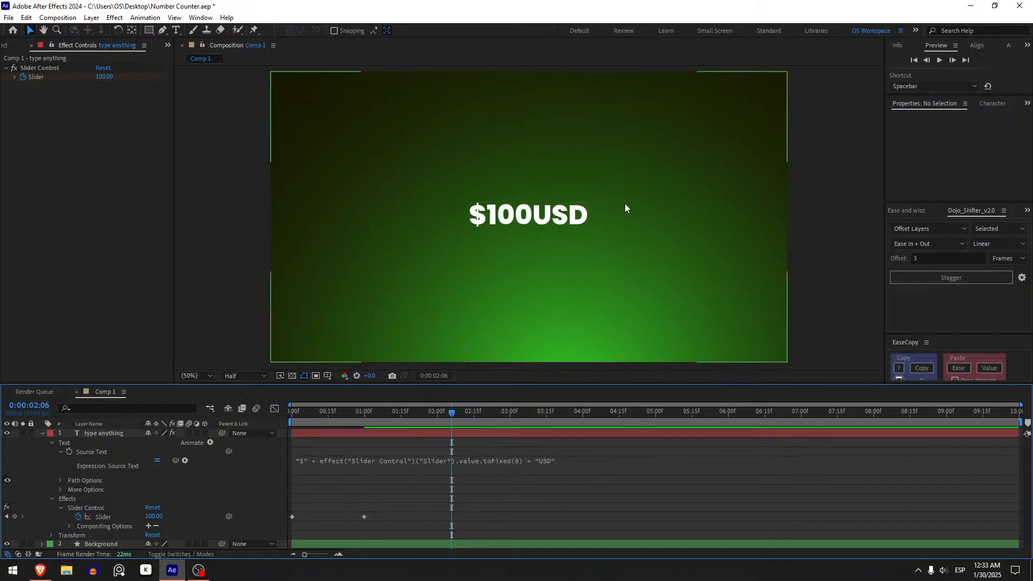
Insert a space after the dollar sign and one before USD in the Source Text expression, then check the text
left_click(544, 468)
left_click(553, 460)
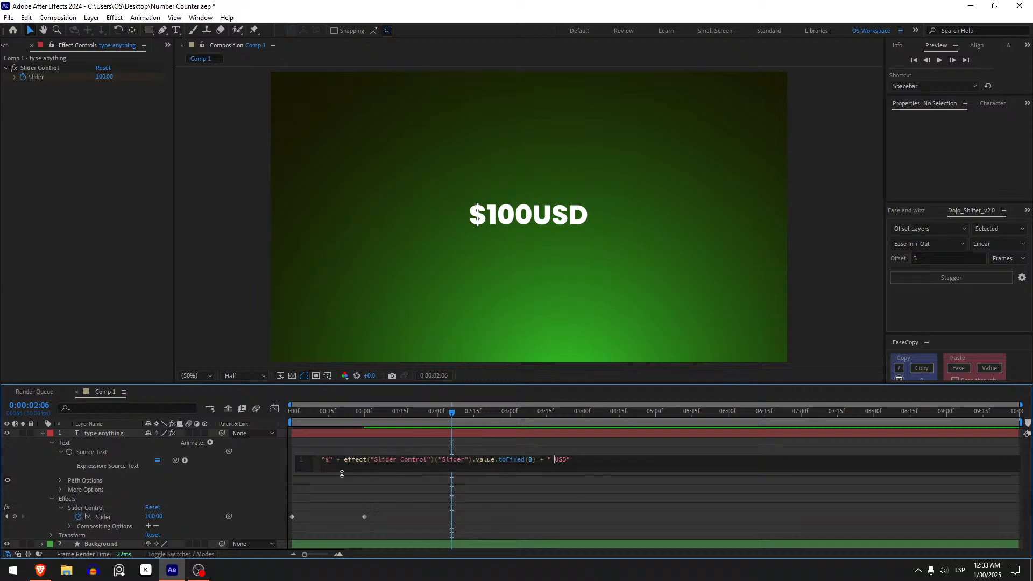
left_click(463, 499)
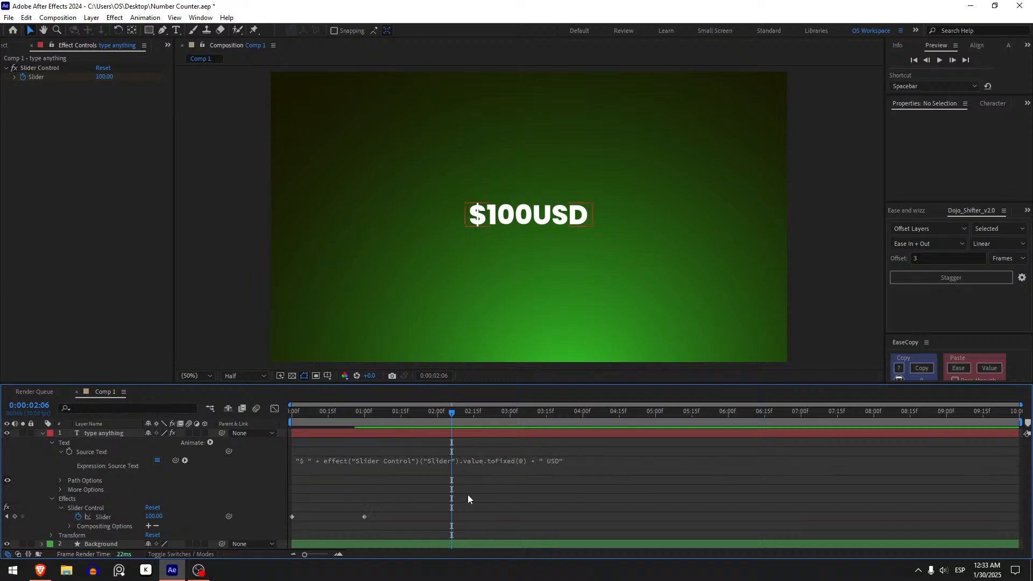
left_click(402, 417)
mouse_move(385, 416)
left_mouse_down()
mouse_move(330, 419)
mouse_move(374, 420)
left_mouse_up()
Remove the space after the dollar sign in the Source Text expression
left_click(324, 465)
left_click(313, 453)
left_click(324, 461)
left_click(329, 460)
key("BackSpace")
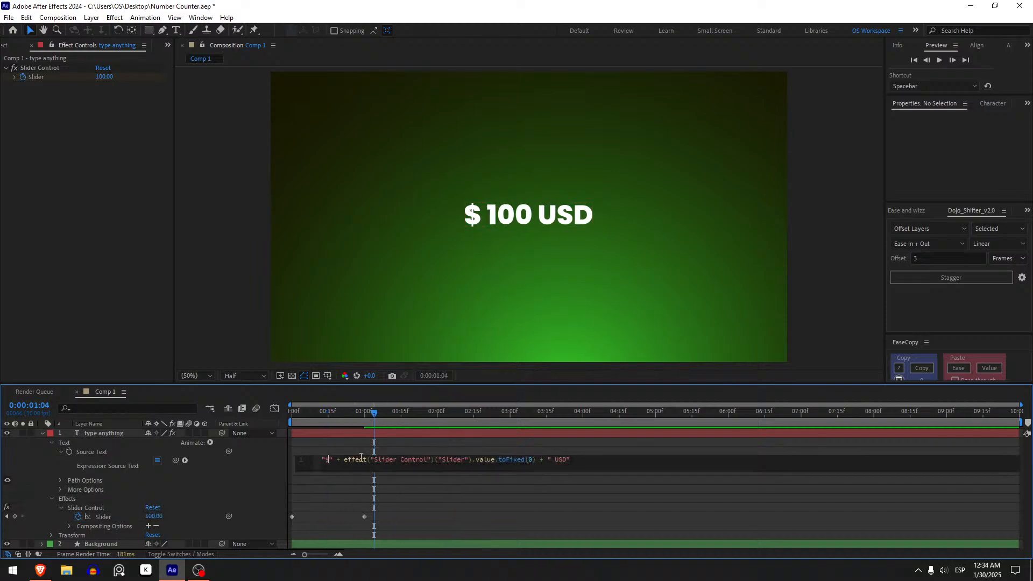
left_click(371, 489)
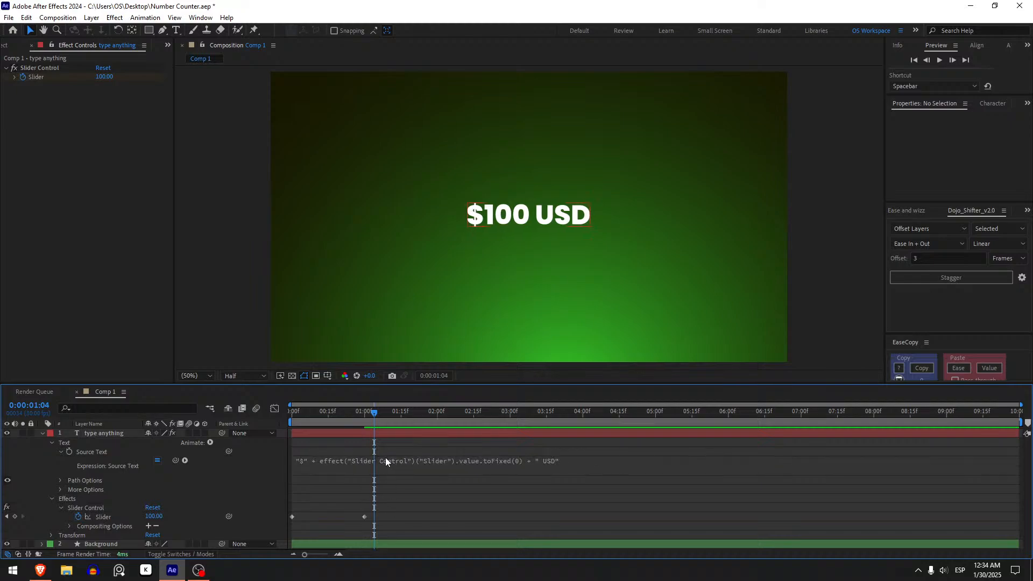
Preview the counter from the start of the composition and go to the Slider keyframe at 1 second
left_click_drag(327, 419, 294, 419)
key("space")
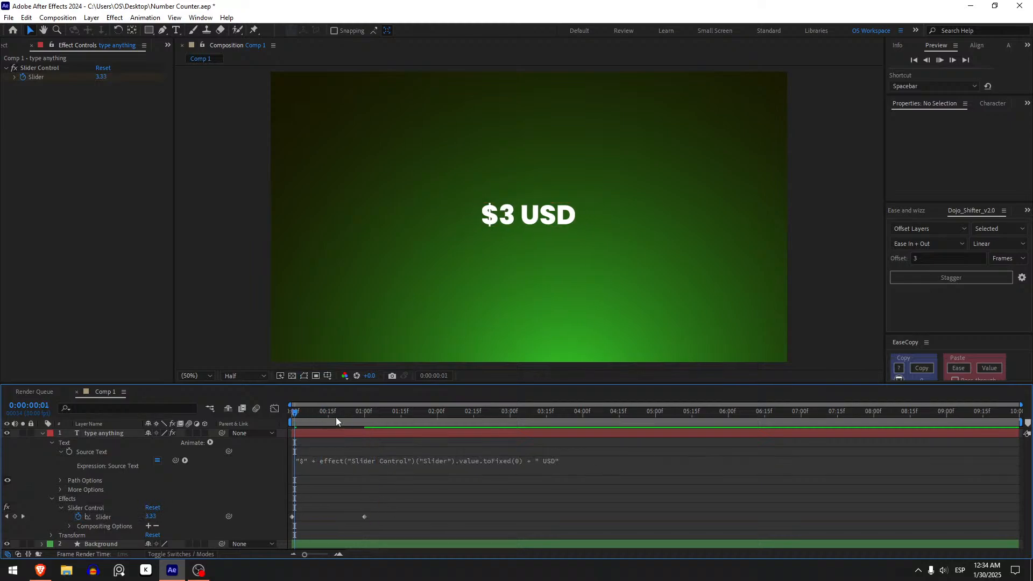
left_click_drag(336, 418, 371, 432)
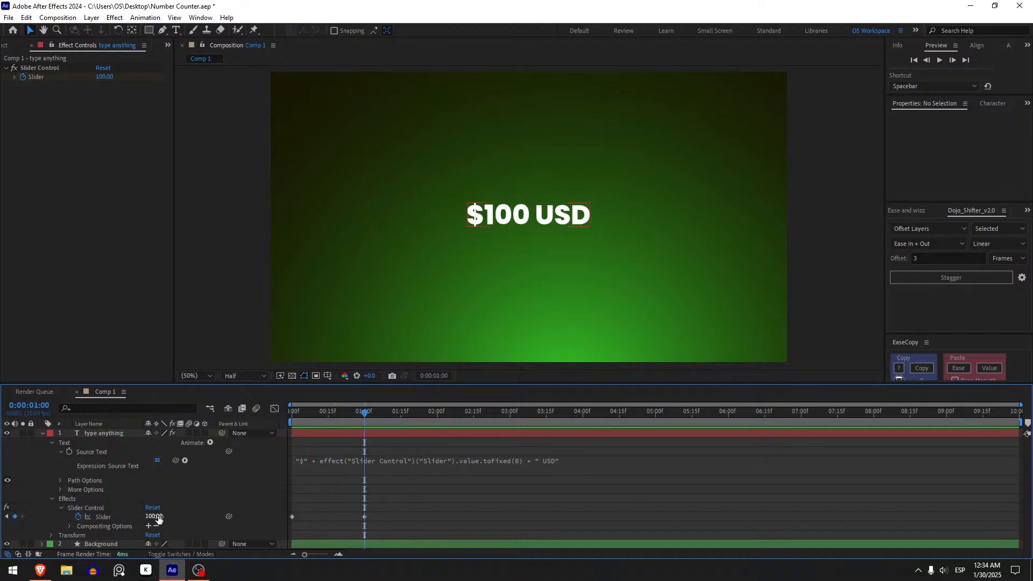
Set the Slider keyframe at 1 second to 20000
left_click_drag(156, 516, 1030, 332)
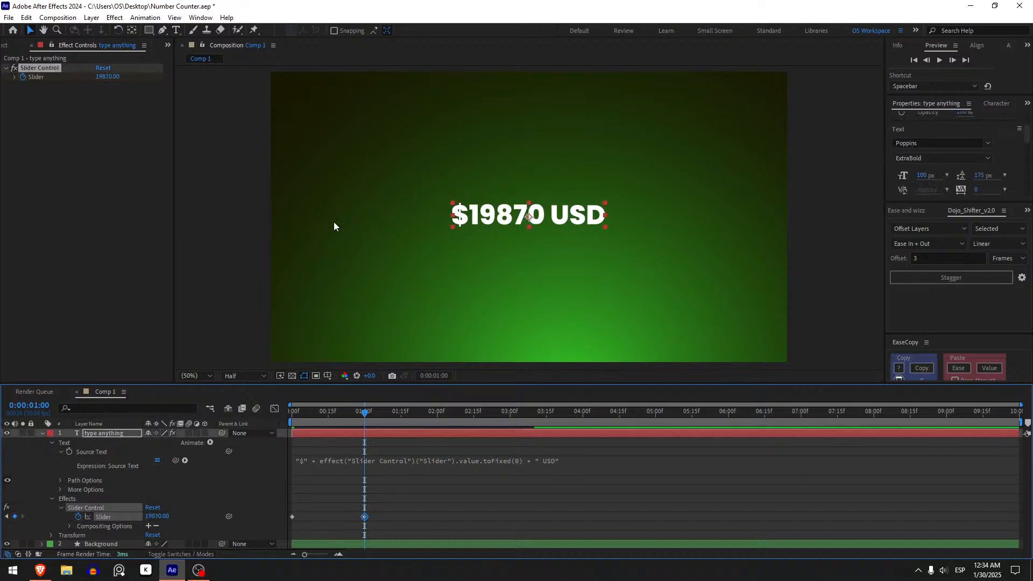
left_click(155, 516)
type("2000")
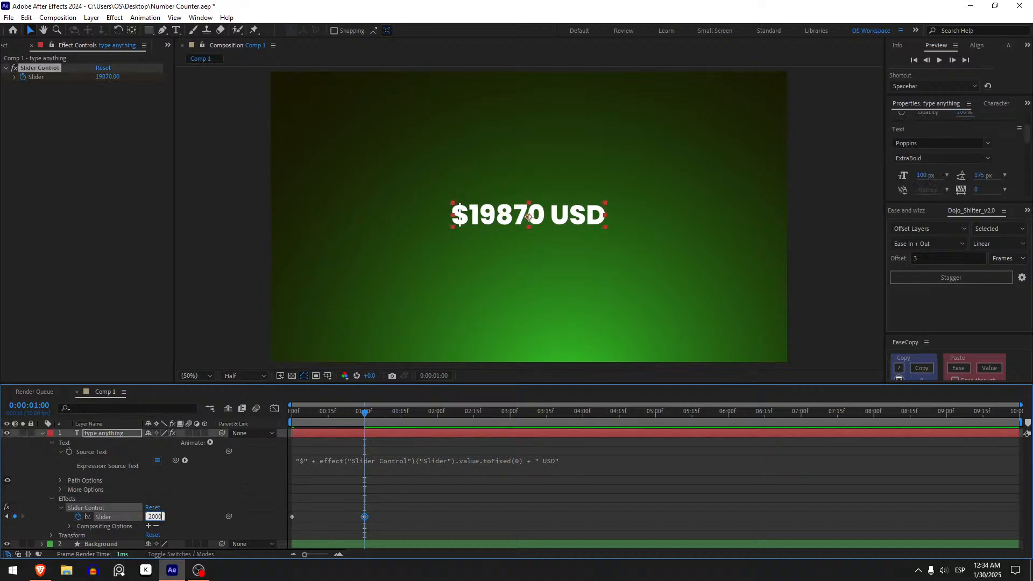
type("0")
key("Return")
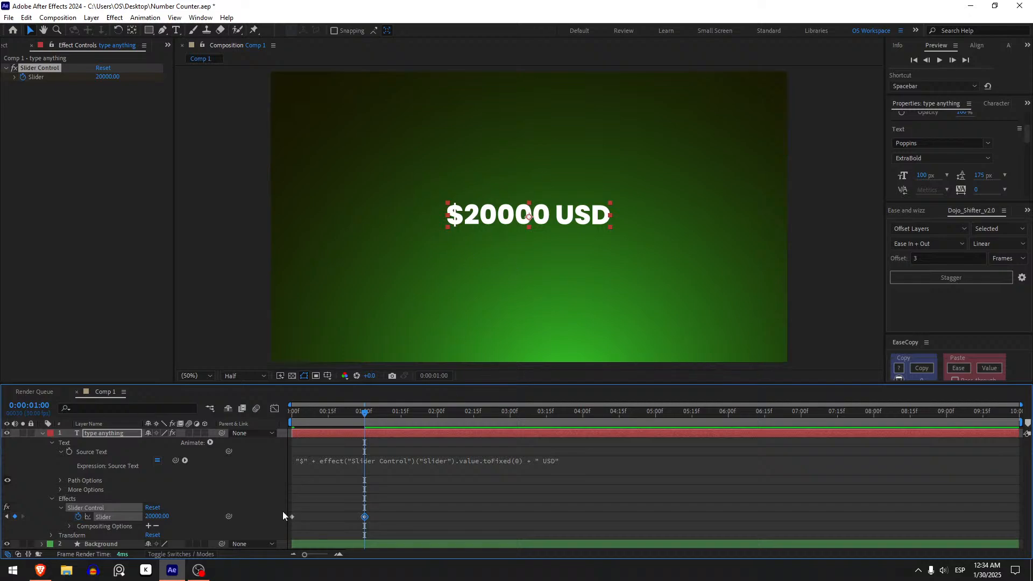
Set the Slider keyframe at 1 second to 1000000
left_click(155, 516)
type("1000000")
key("Return")
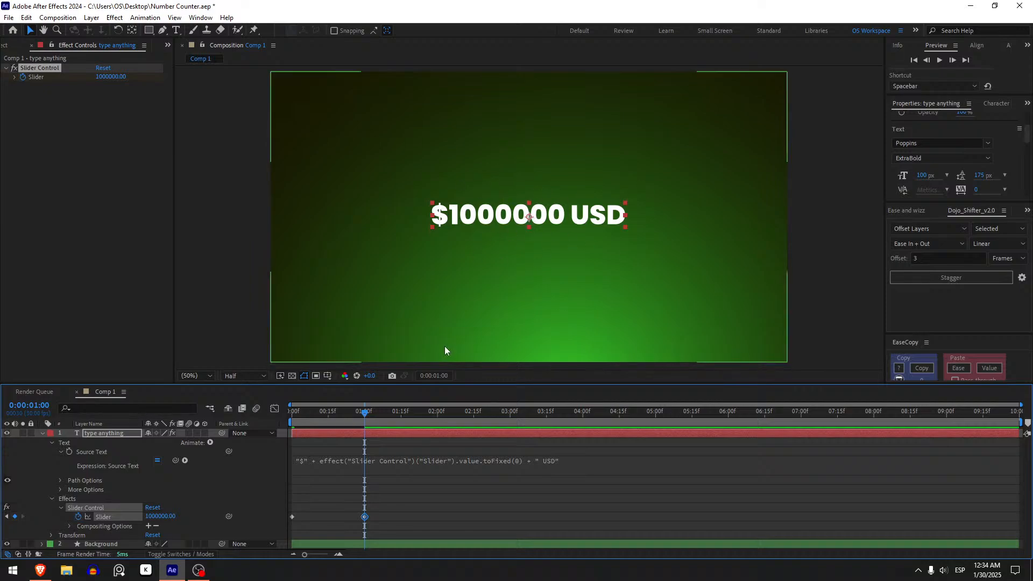
left_click(440, 498)
Insert .replace(/\B(?=(\d{3})+(?!\d))/g, ",") after toFixed(0) in the Source Text expression to add thousands separators
left_click(518, 459)
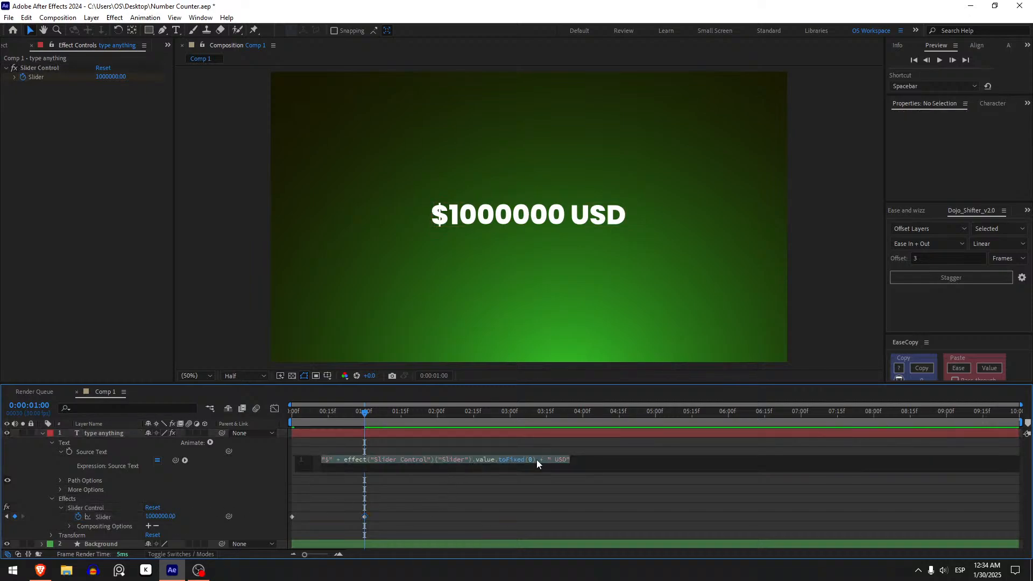
left_click(537, 459)
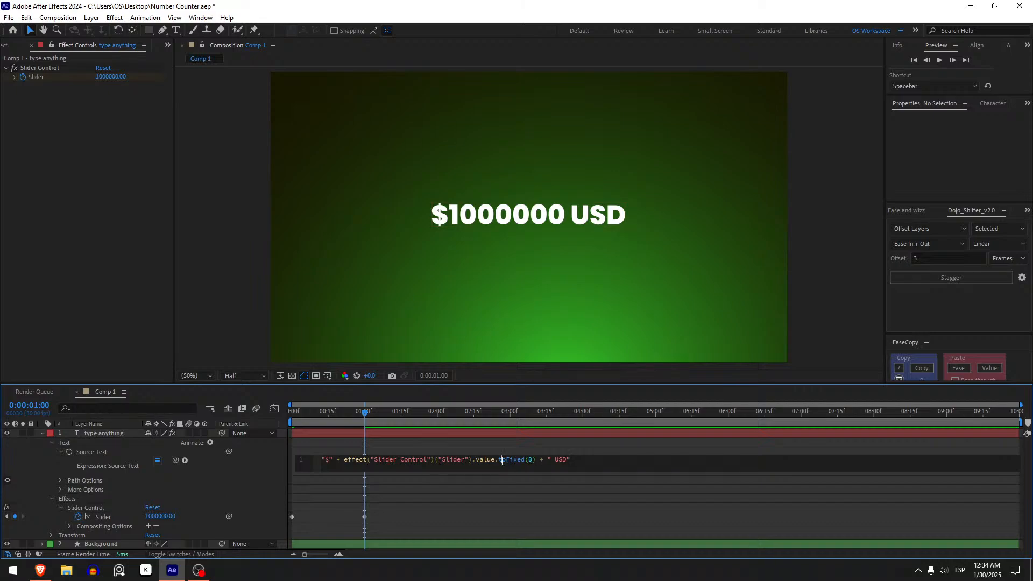
left_click(536, 459)
key("BackSpace")
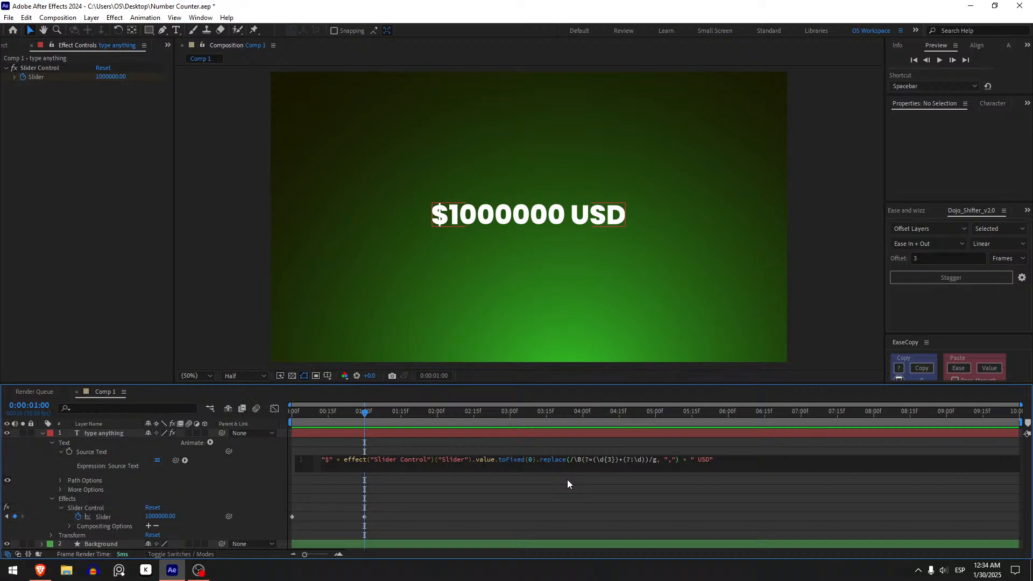
left_click(557, 503)
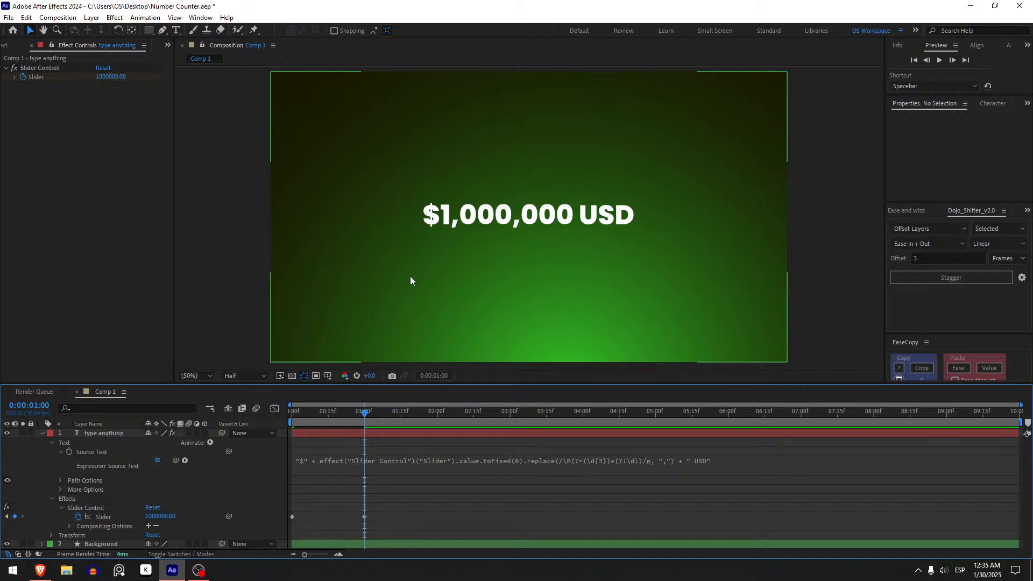
Play the comma-separated counter animation from the start of the composition
left_click_drag(392, 412, 288, 428)
key("space")
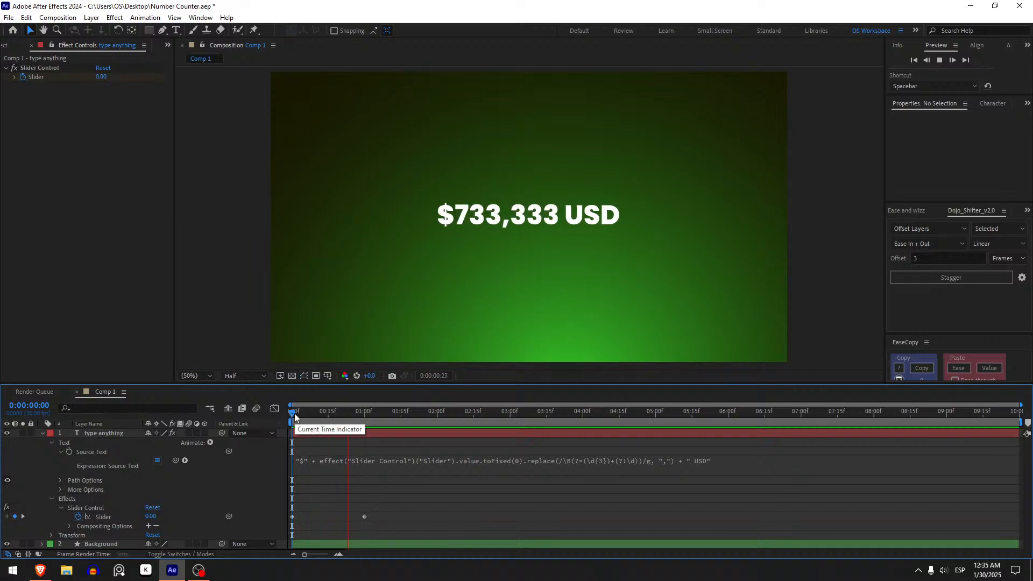
Delete the Slider Control effect from the text layer and apply a Point Control effect instead
left_click_drag(295, 413, 370, 413)
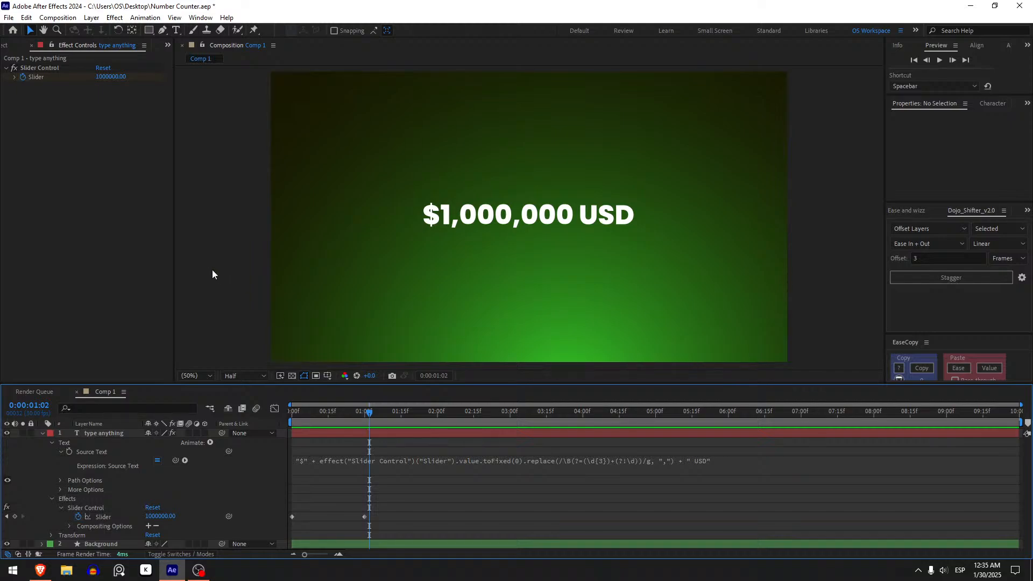
left_click_drag(369, 413, 270, 412)
left_click(61, 67)
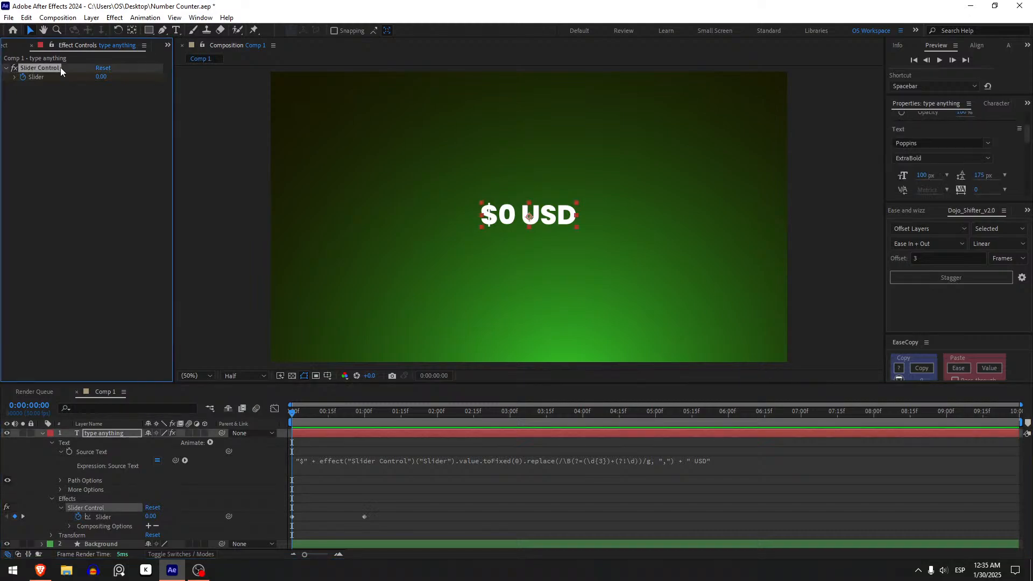
key("Delete")
key("ctrl+space")
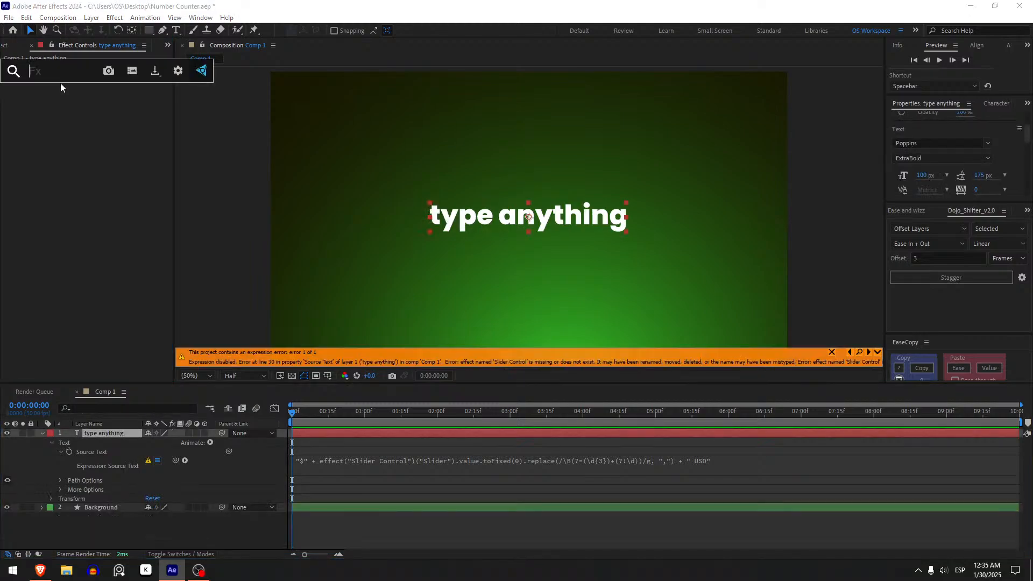
type("point")
key("Return")
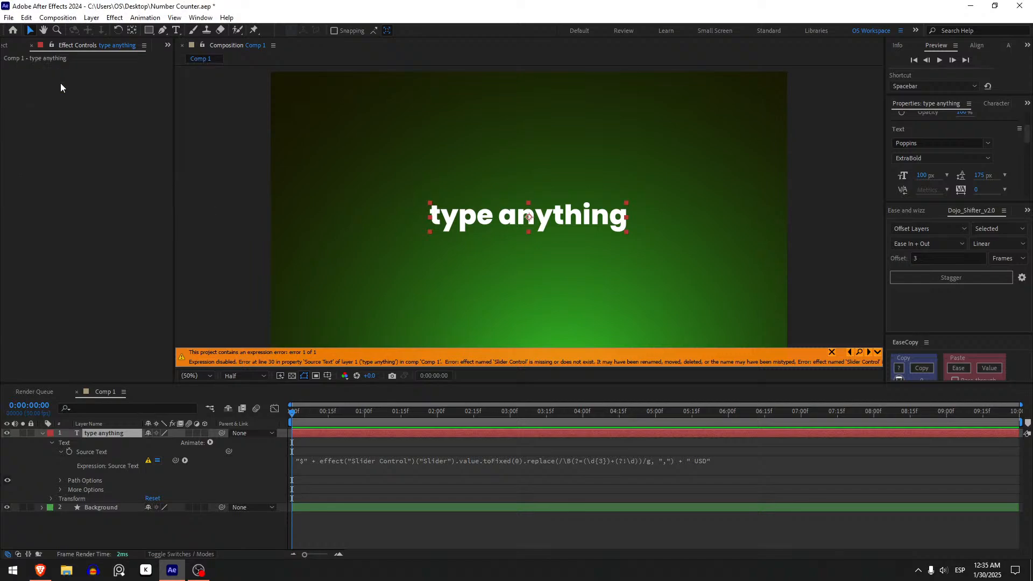
mouse_move(113, 77)
left_mouse_down()
mouse_move(231, 88)
mouse_move(201, 91)
mouse_move(339, 92)
mouse_move(160, 98)
left_mouse_up()
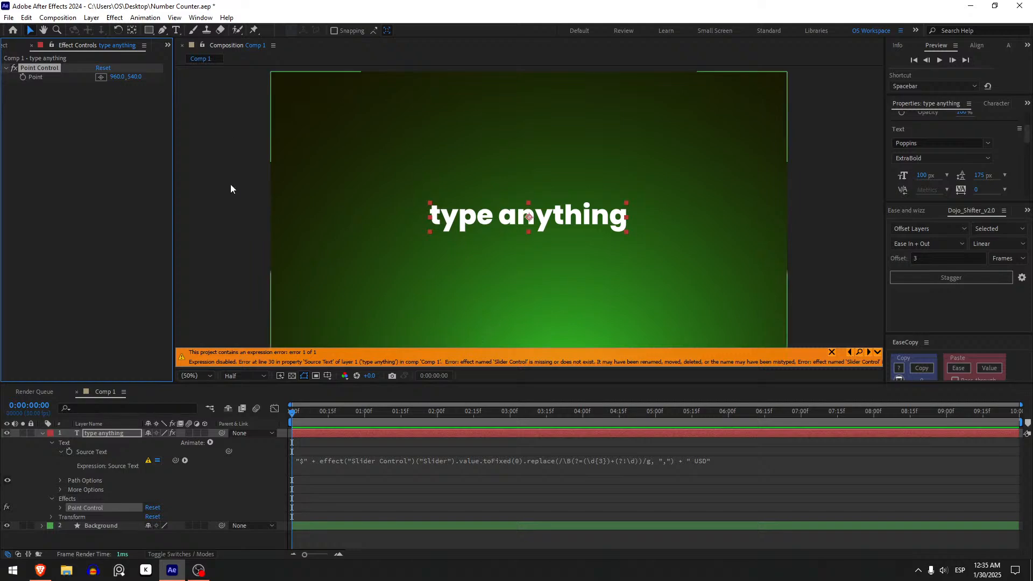
Replace the slider reference in the Source Text expression with effect("Point Control")("Point")[0], keeping the toFixed and replace formatting
left_click(454, 465)
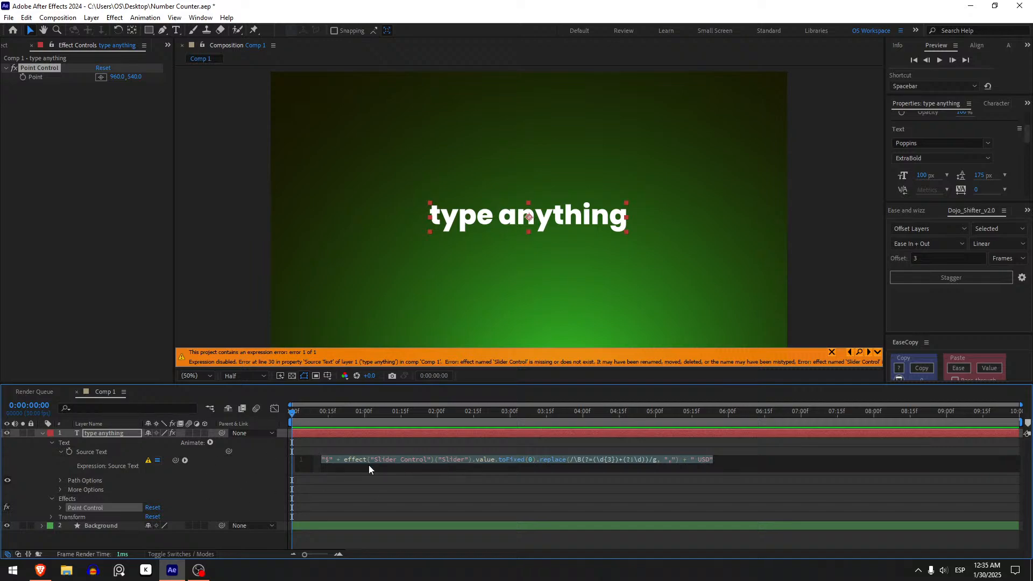
left_click(369, 466)
left_click(429, 459)
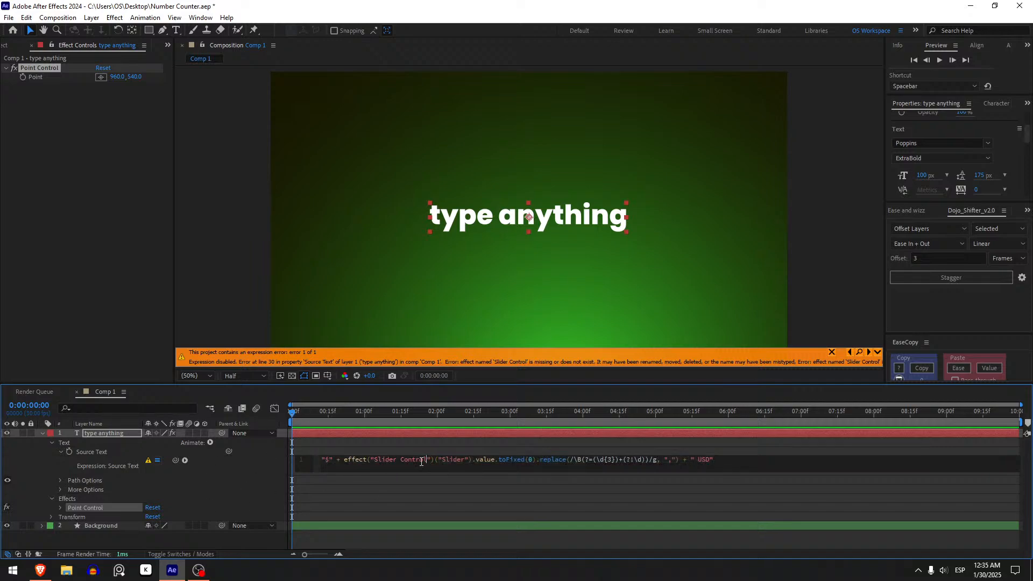
left_click_drag(343, 462, 495, 460)
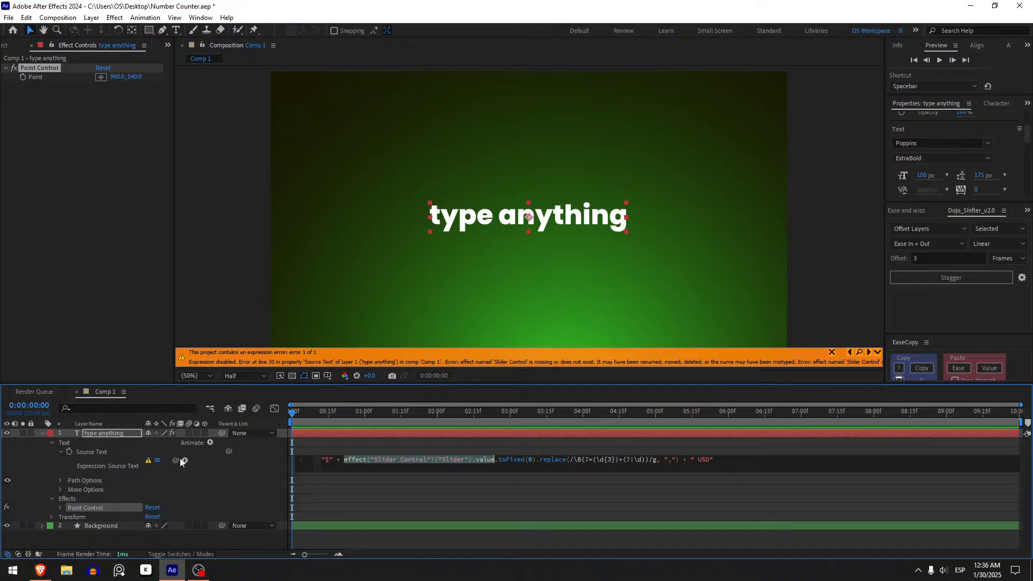
left_click_drag(176, 458, 51, 76)
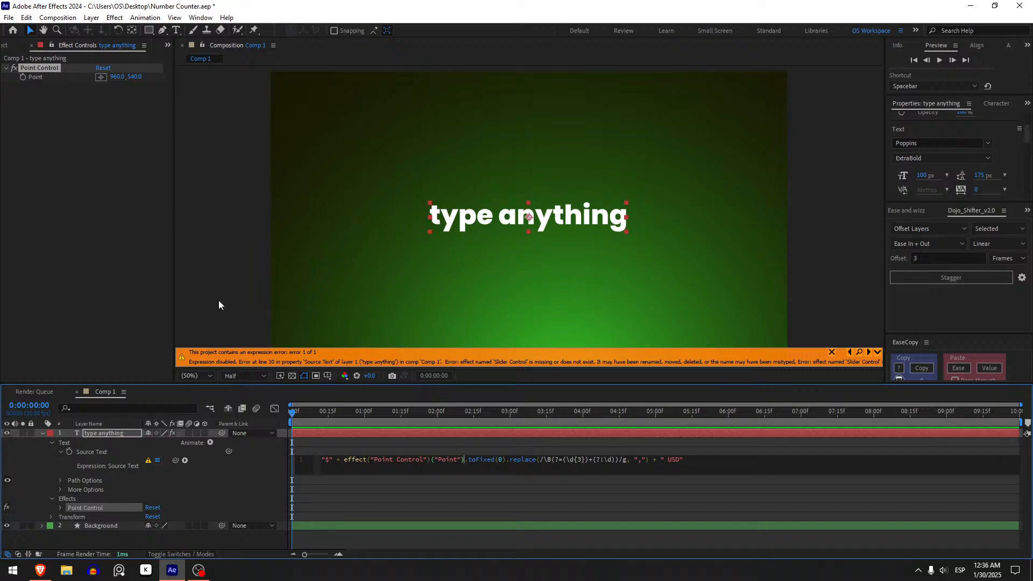
type("[")
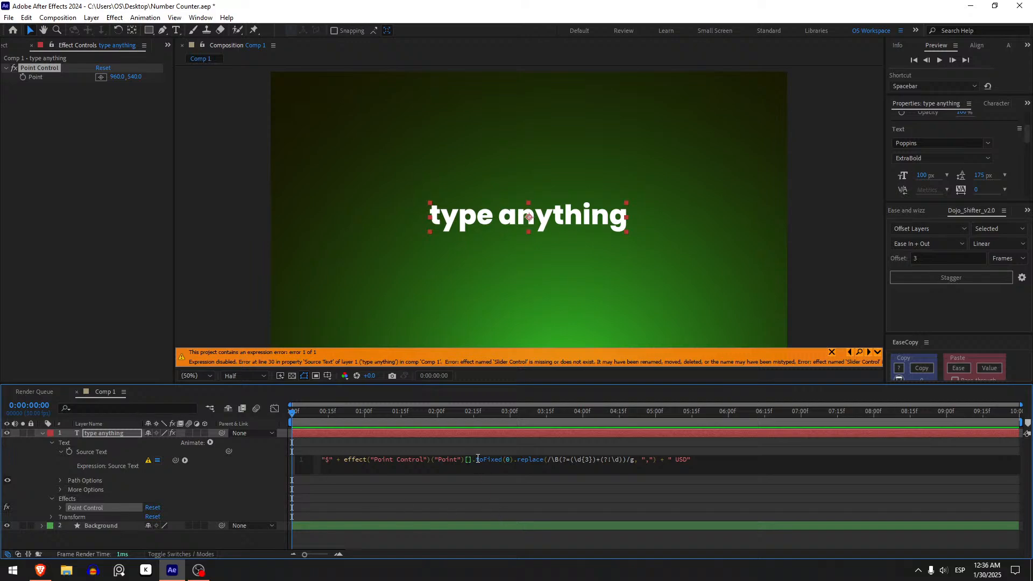
type("0")
left_click(454, 486)
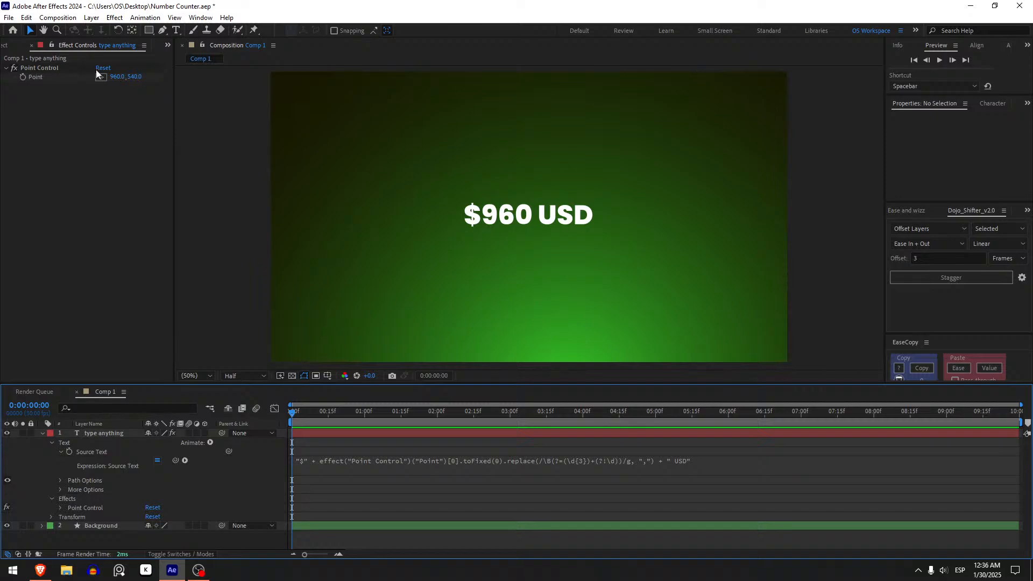
Set the first value of the Point Control's Point to 200000000
left_click_drag(116, 76, 106, 96)
key("ctrl+z")
left_click(116, 77)
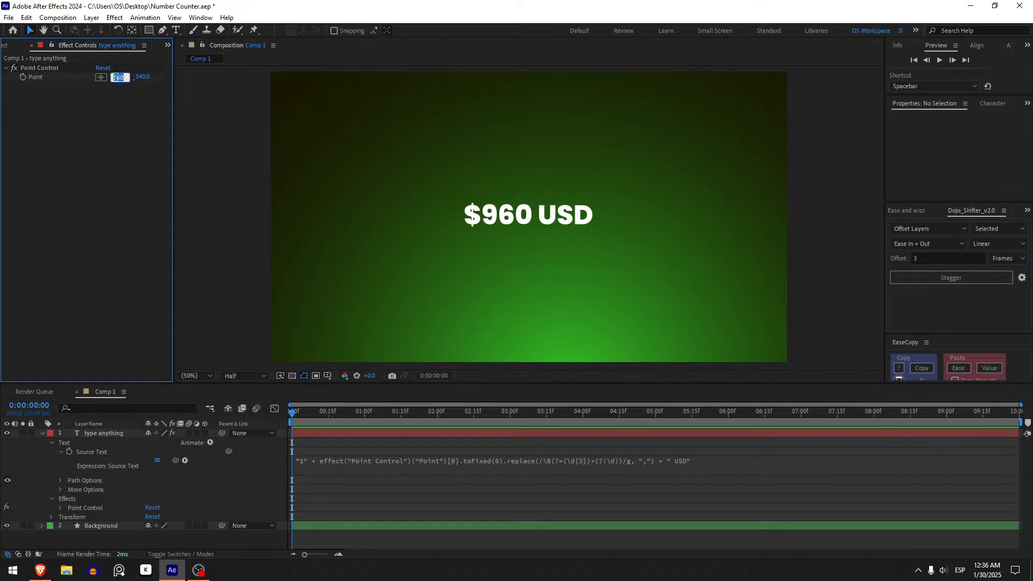
type("200000000")
left_click(458, 487)
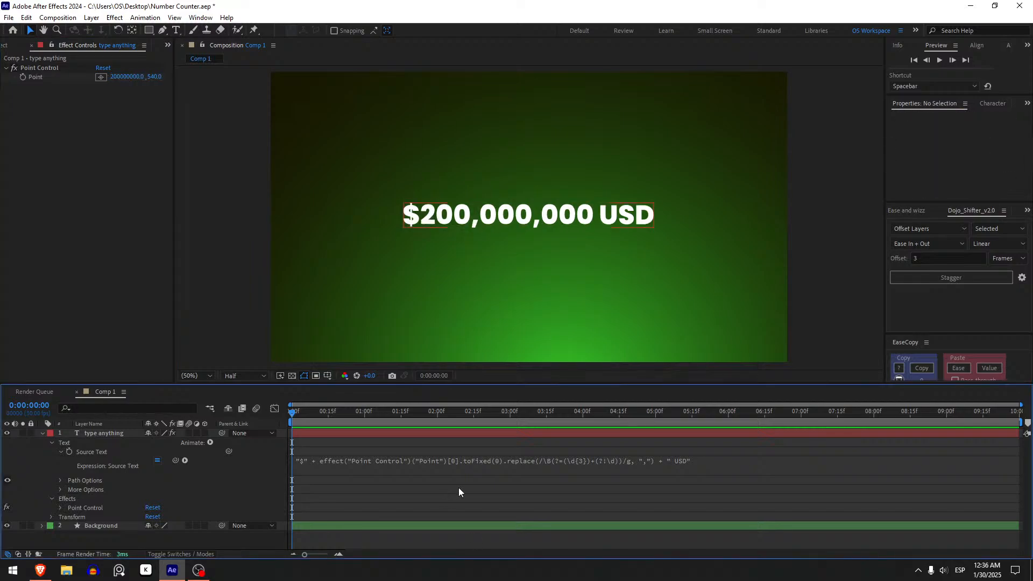
Add a Point keyframe at 0:00:00:27, and set the Point's first value to 0 at the start of the composition
left_click_drag(307, 413, 358, 412)
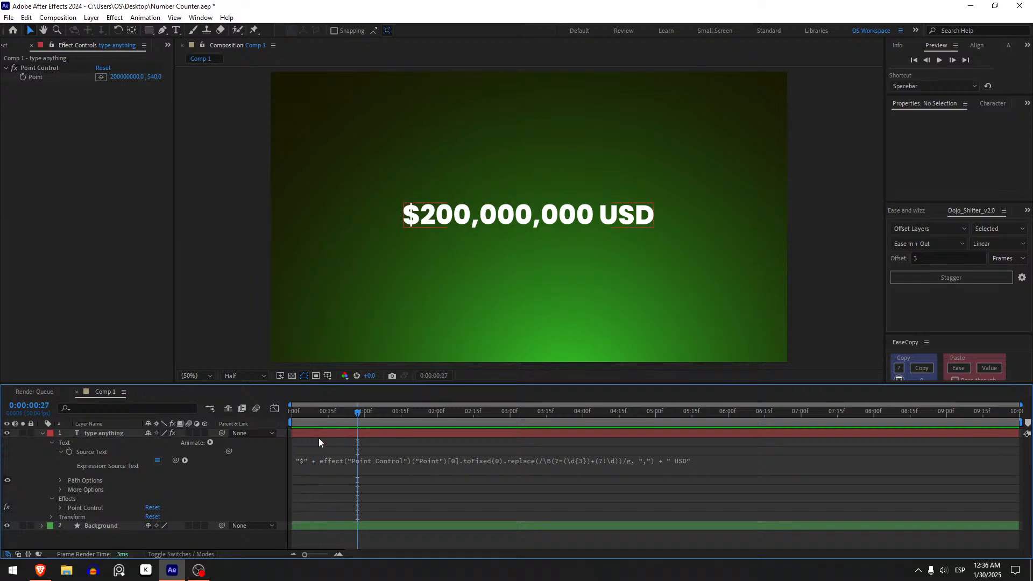
left_click(351, 434)
key("u")
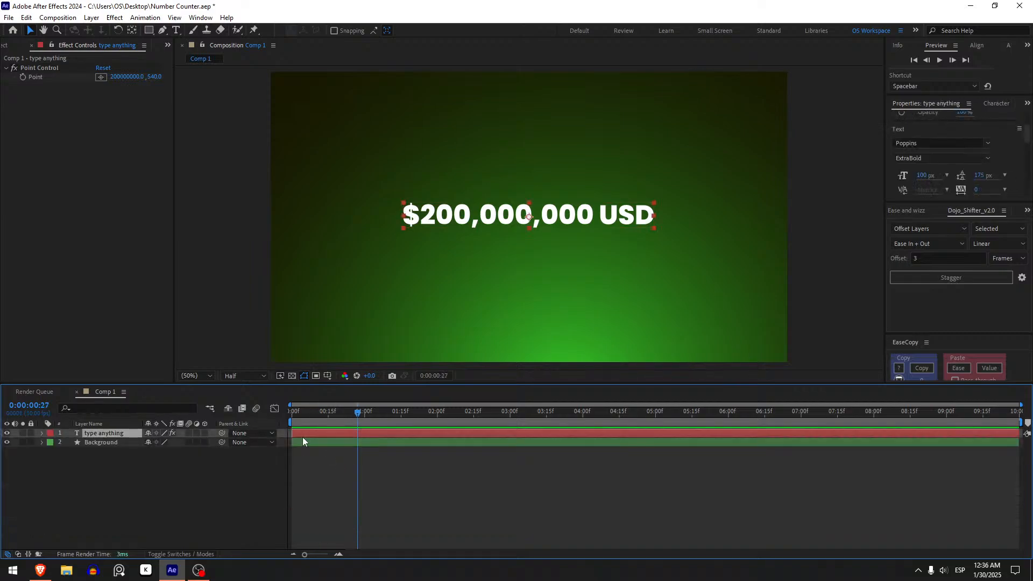
left_click(23, 77)
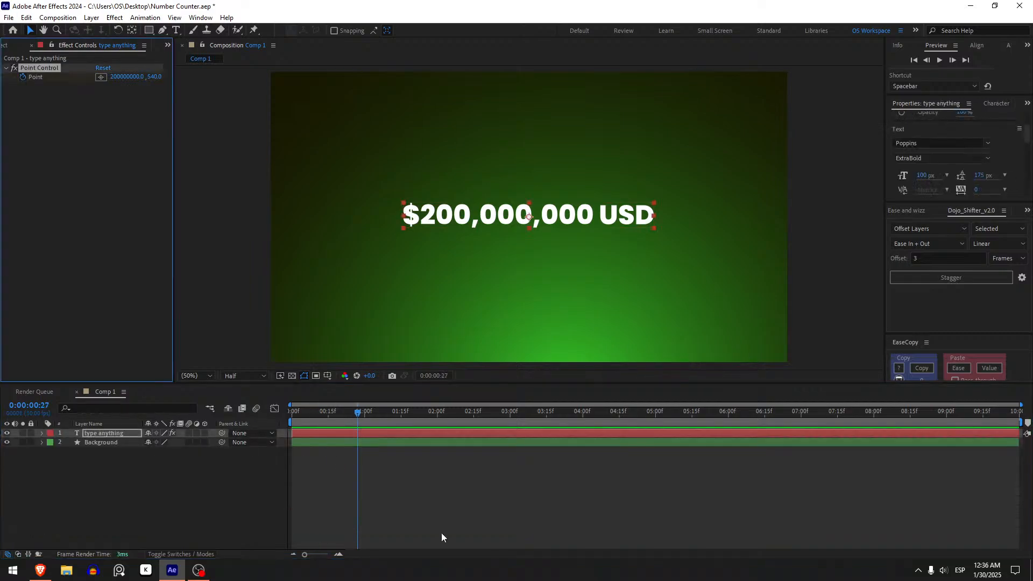
key("u")
left_click_drag(331, 410, 248, 423)
left_click(167, 451)
type("0")
key("Return")
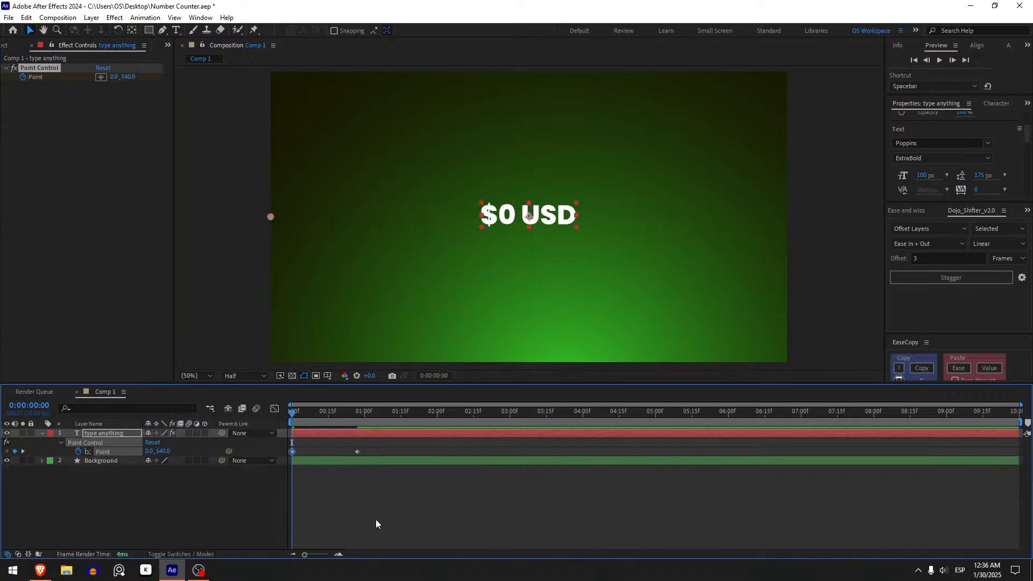
Play the counter driven by the Point Control, then return to the first frame
left_click(346, 519)
key("space")
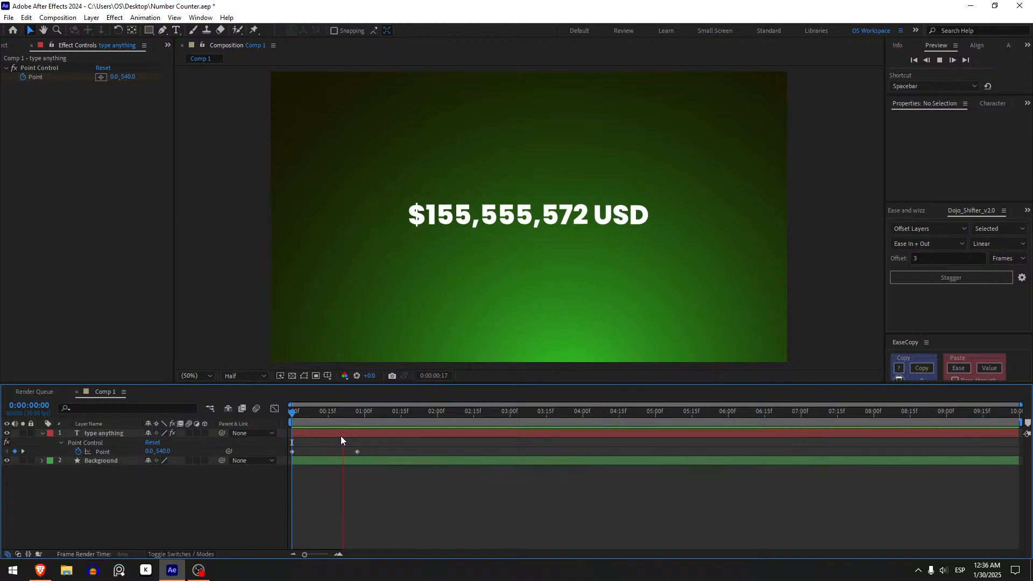
key("space")
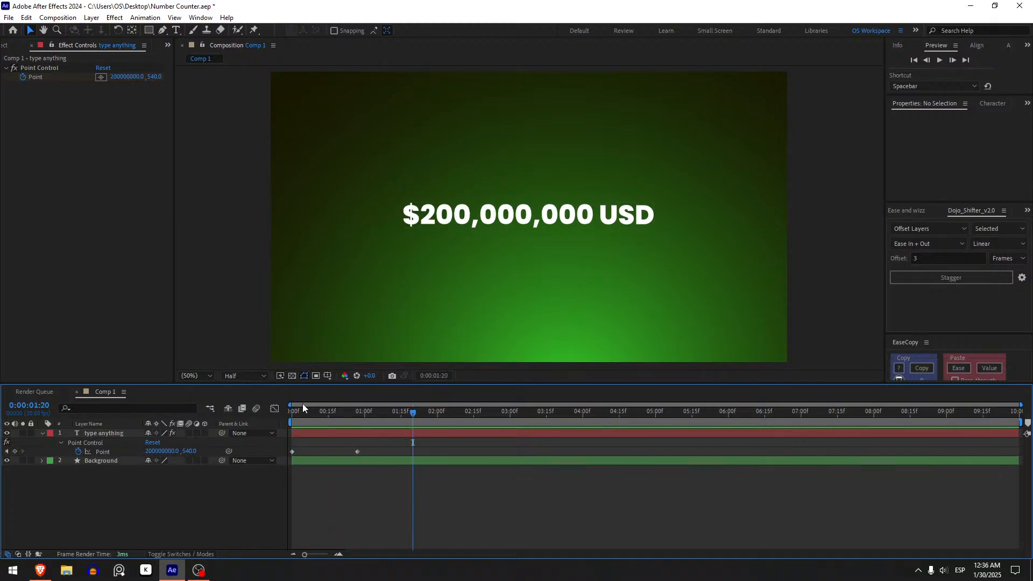
key("Home")
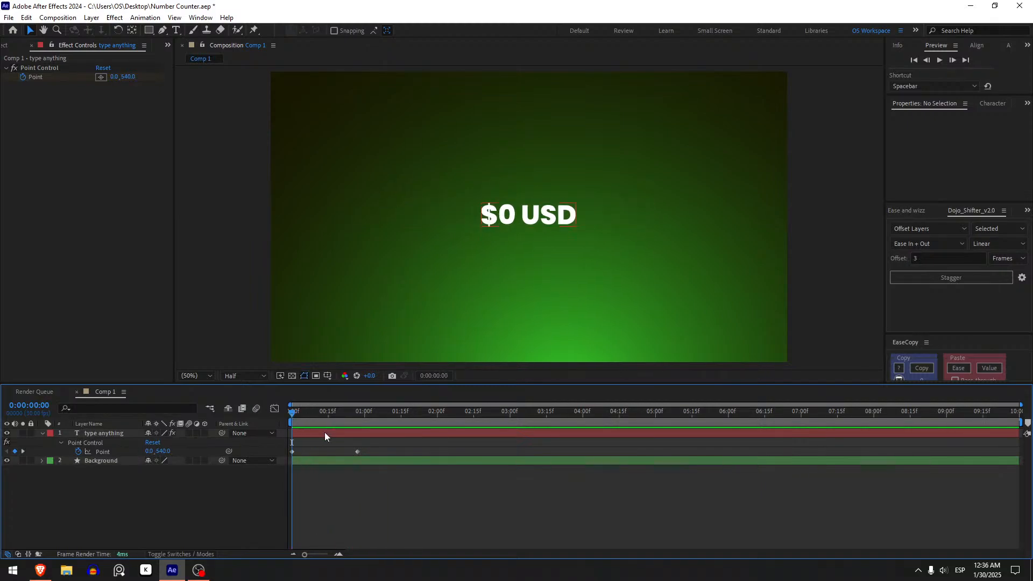
Append + "\nDOLLARS" to the end of the text layer's Source Text expression to add a second line
left_click(329, 433)
key("e")
key("e")
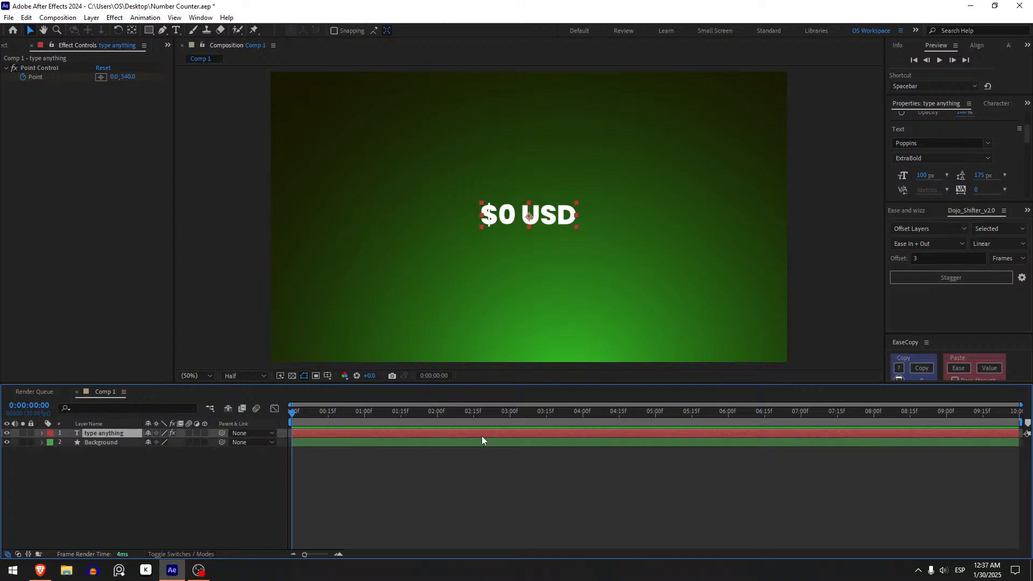
key("u")
left_click(358, 418)
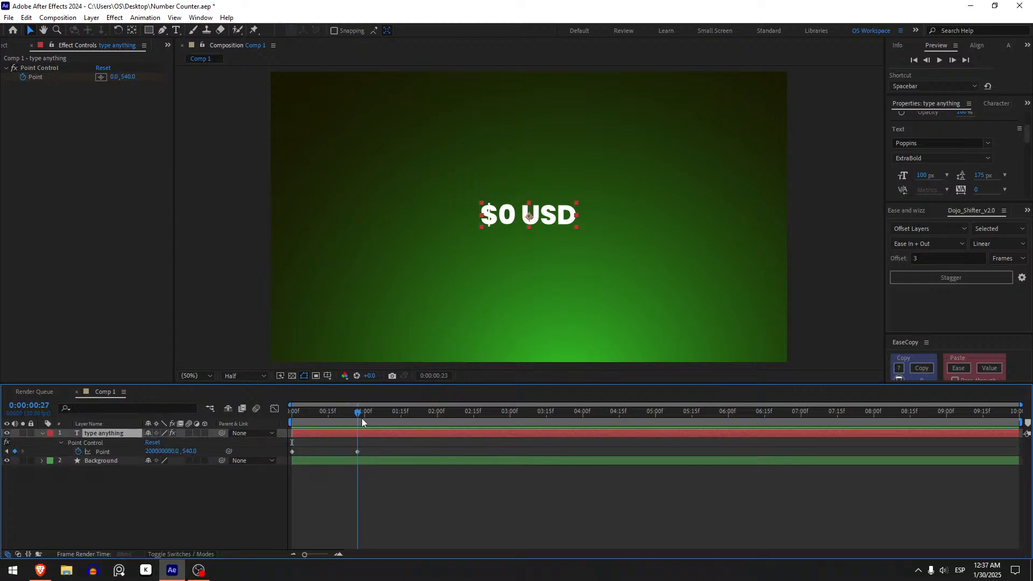
key("e")
key("e")
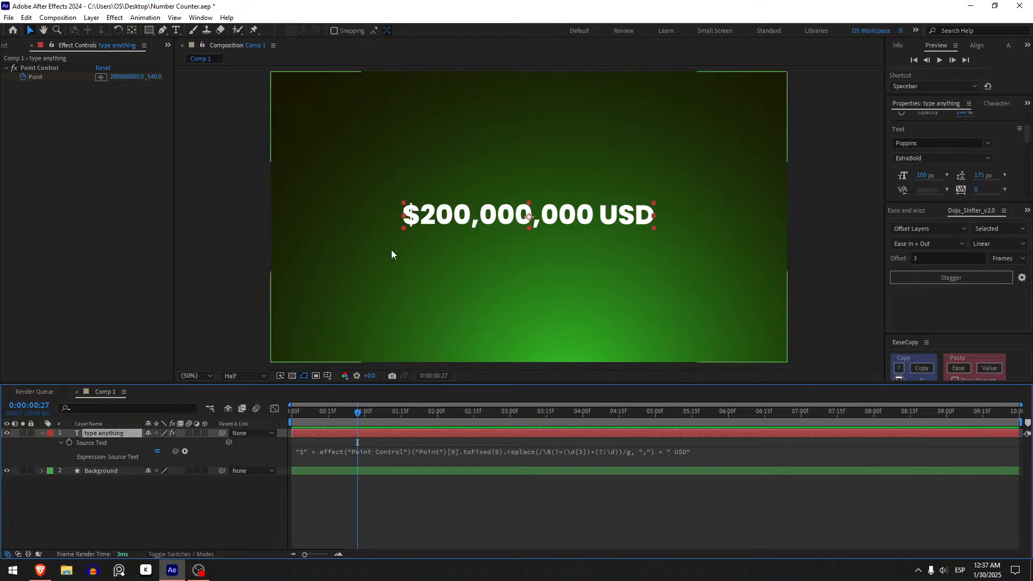
left_click(690, 457)
left_click(695, 451)
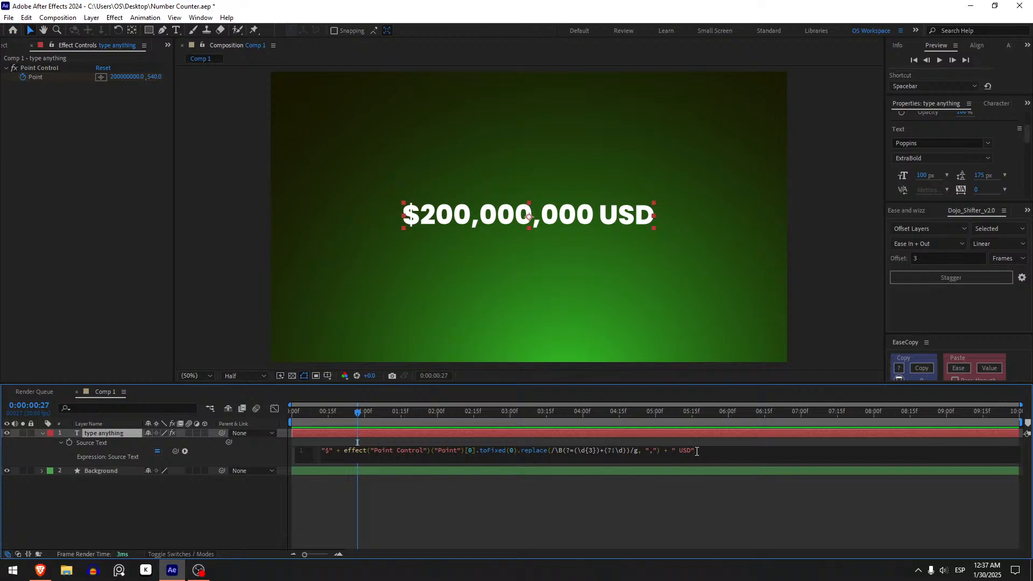
type("+ \"")
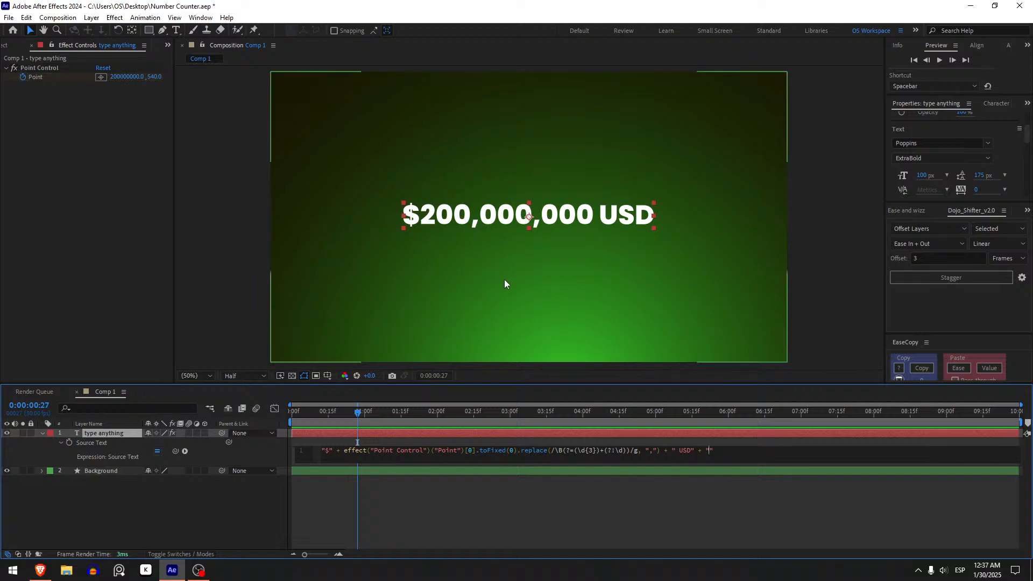
type("n")
type("\"\\n")
type("DO")
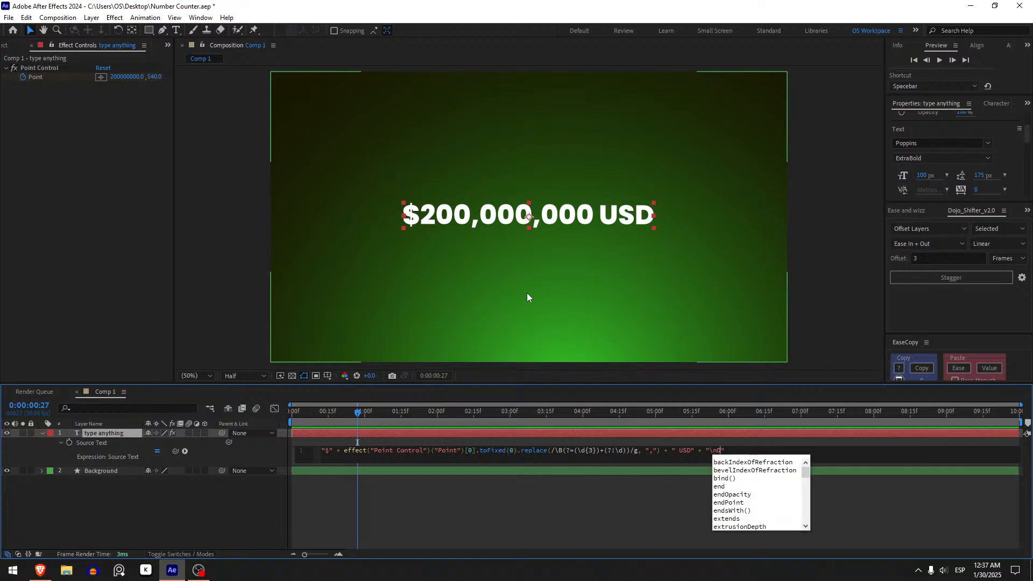
type("LLARS")
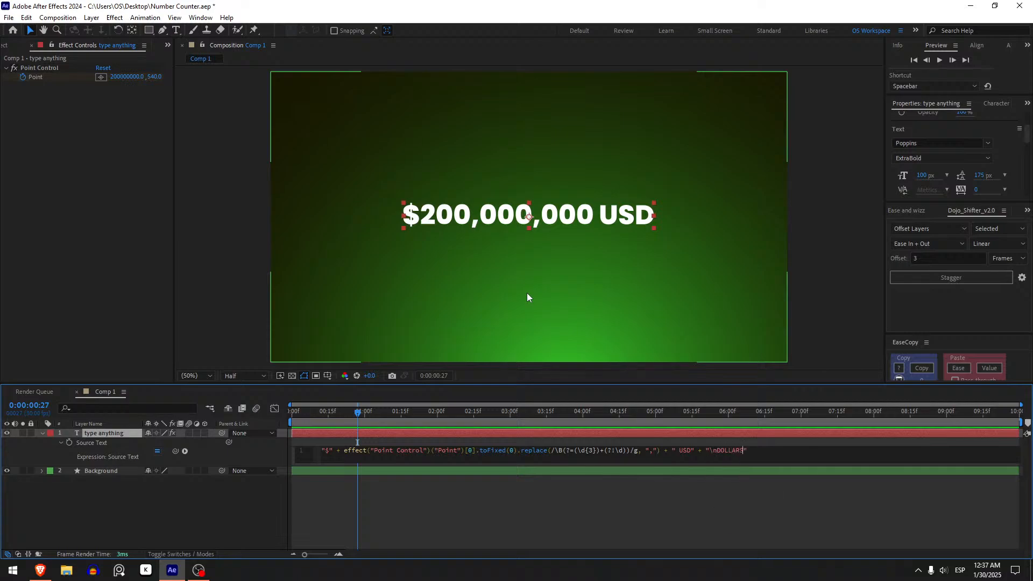
left_click(557, 508)
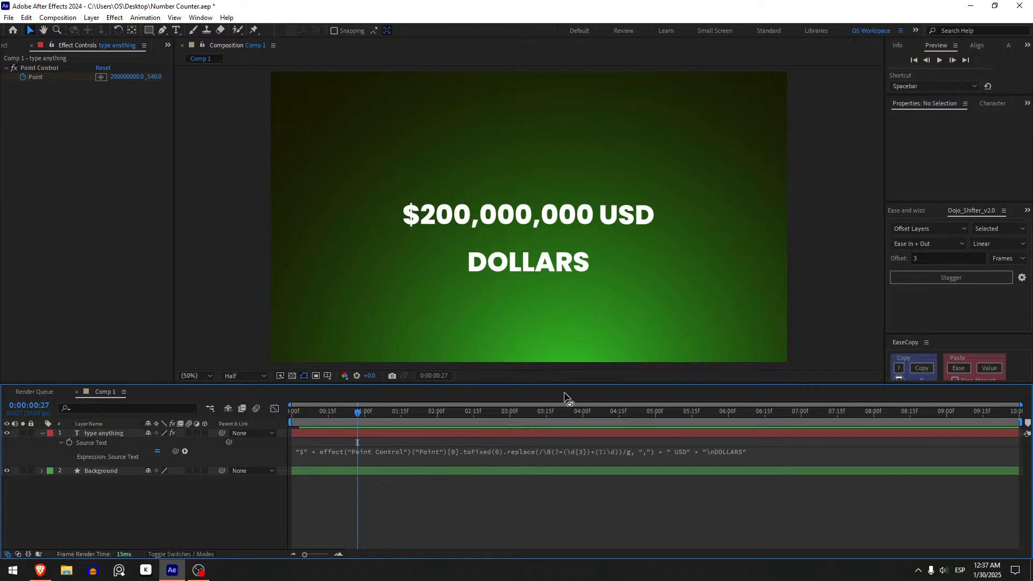
Play the two-line counter animation from the start of the composition
left_click_drag(340, 413, 289, 412)
key("space")
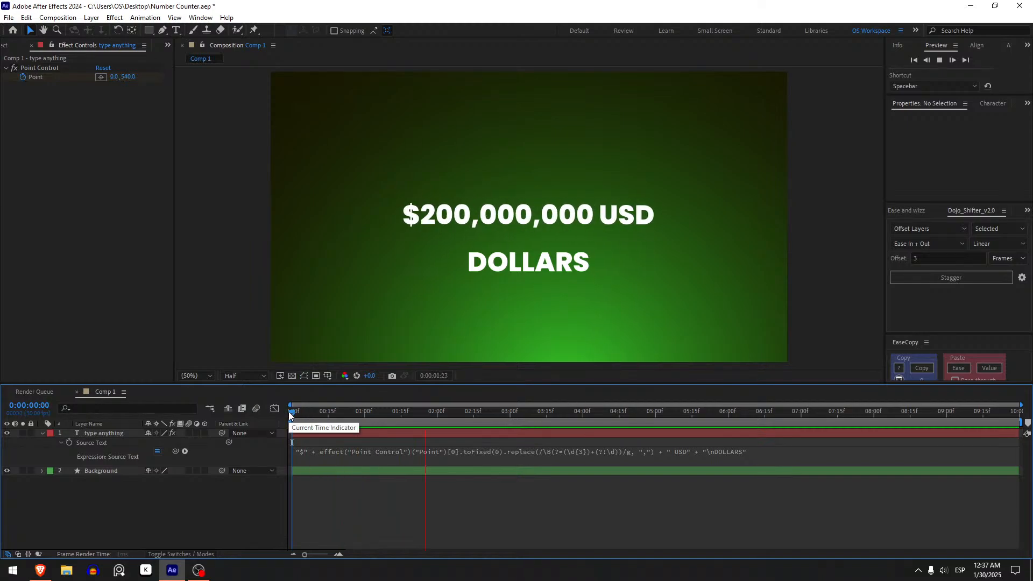
key("space")
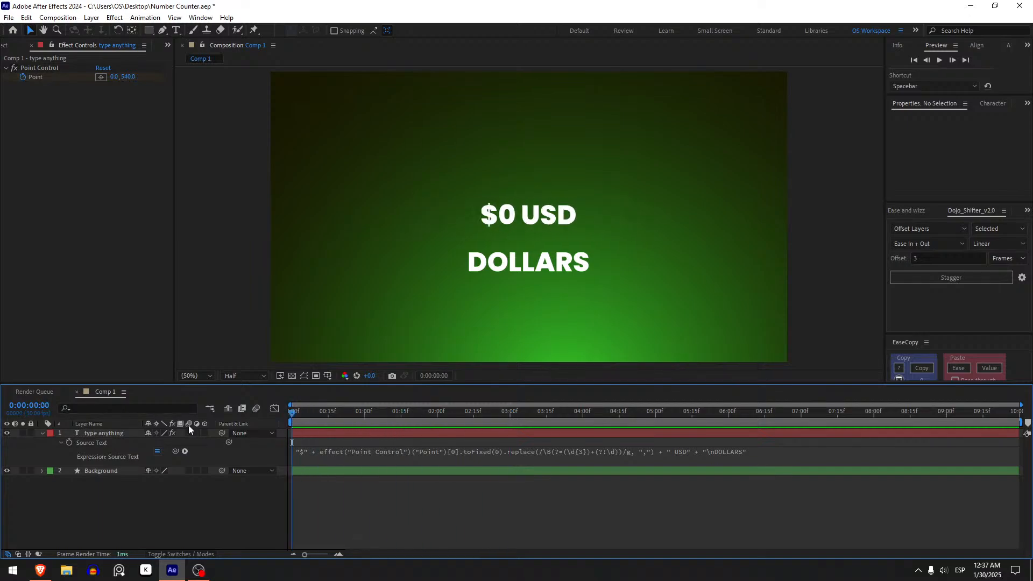
Set the first value of the Point keyframe at 0:00:00:27 to 10000
left_click(347, 428)
key("u")
left_click_drag(301, 421, 351, 417)
left_click(155, 450)
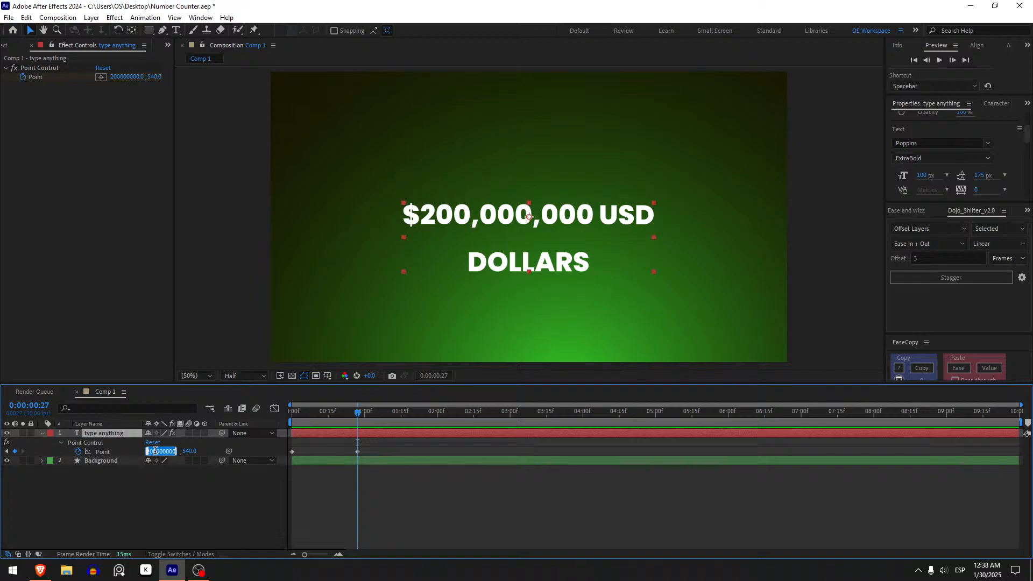
type("100")
key("Return")
Move the ending Point keyframe to just before 2 seconds and play the slower counter from the start
key("u")
key("u")
left_click_drag(363, 452, 432, 451)
left_click_drag(340, 412, 287, 414)
key("space")
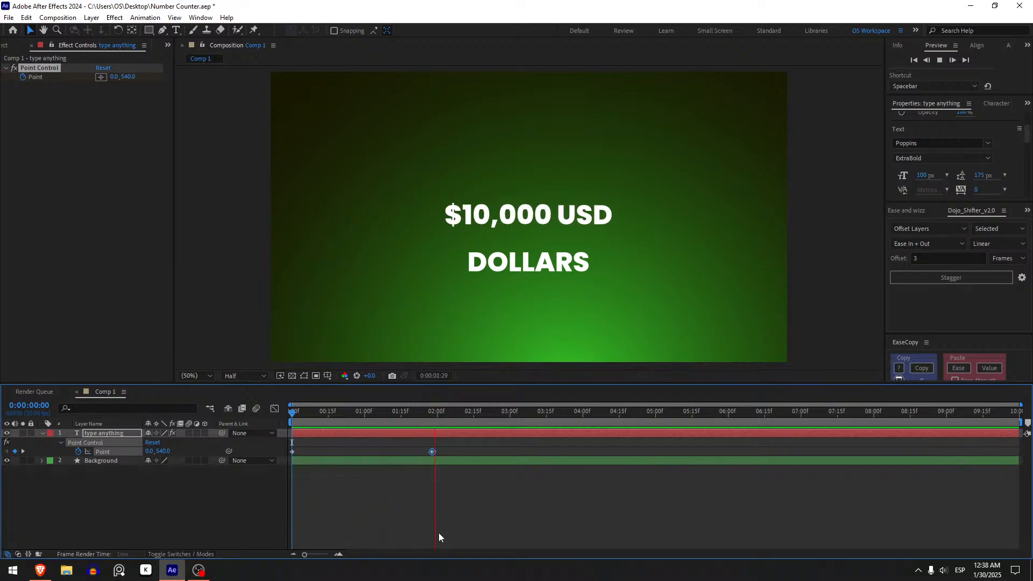
left_click_drag(291, 414, 316, 437)
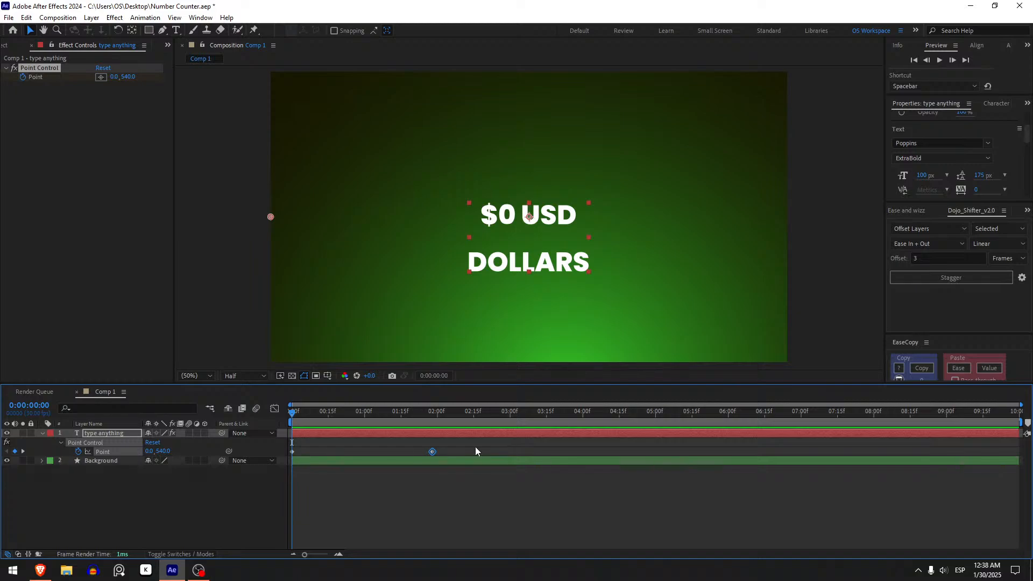
Apply Easy Ease to both Point keyframes and play the eased counter animation
left_click_drag(435, 446, 272, 460)
key("F9")
left_click(369, 516)
key("space")
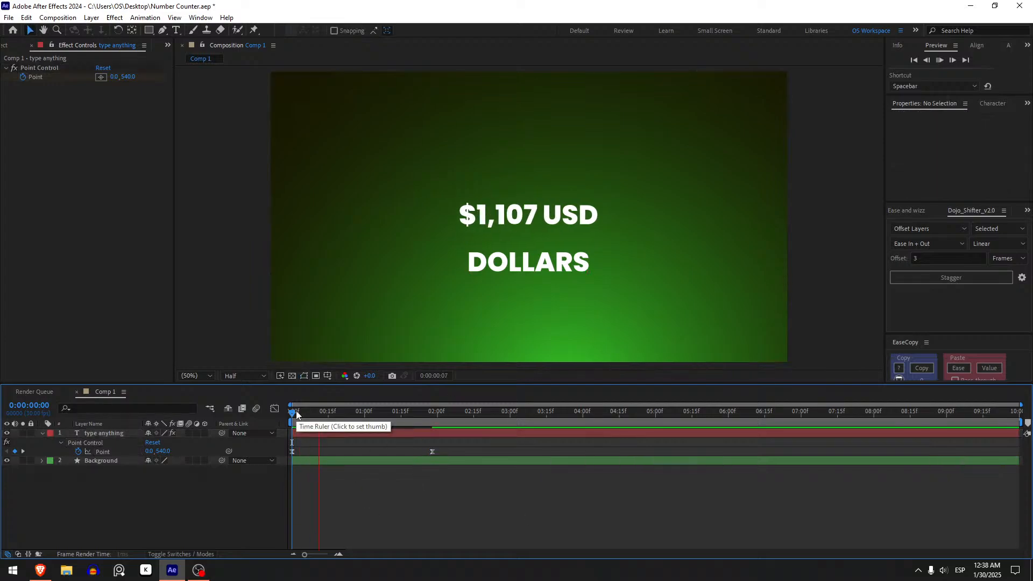
key("space")
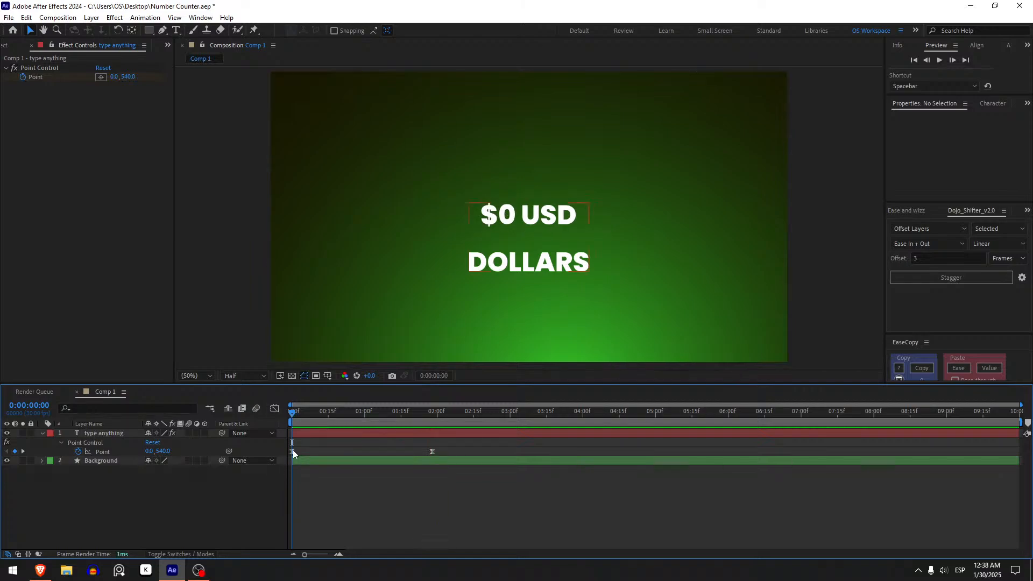
Lengthen the outgoing ease of the first Point keyframe in the speed graph and play the counter
left_click(294, 450)
left_click(274, 409)
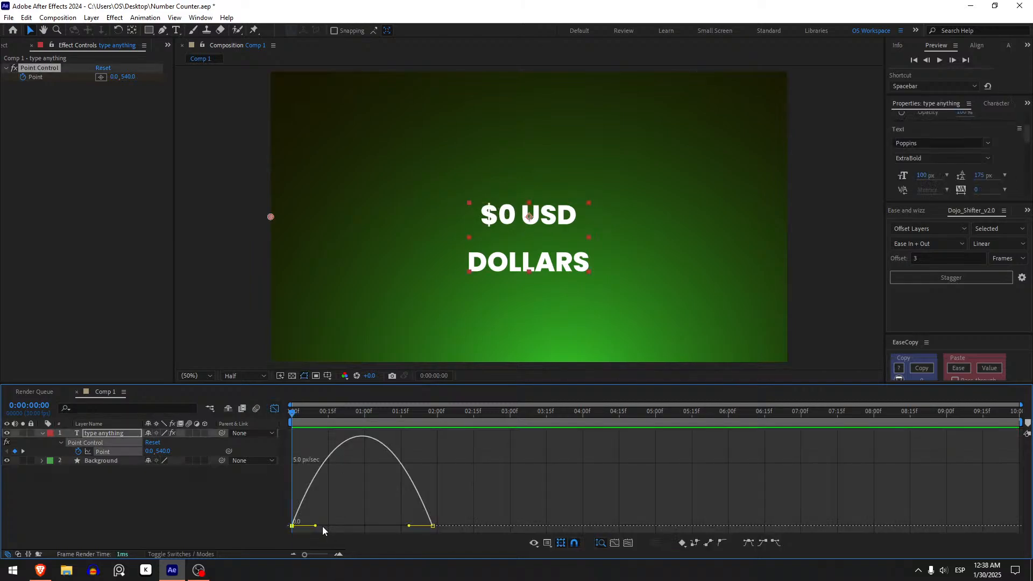
left_click_drag(316, 527, 345, 528)
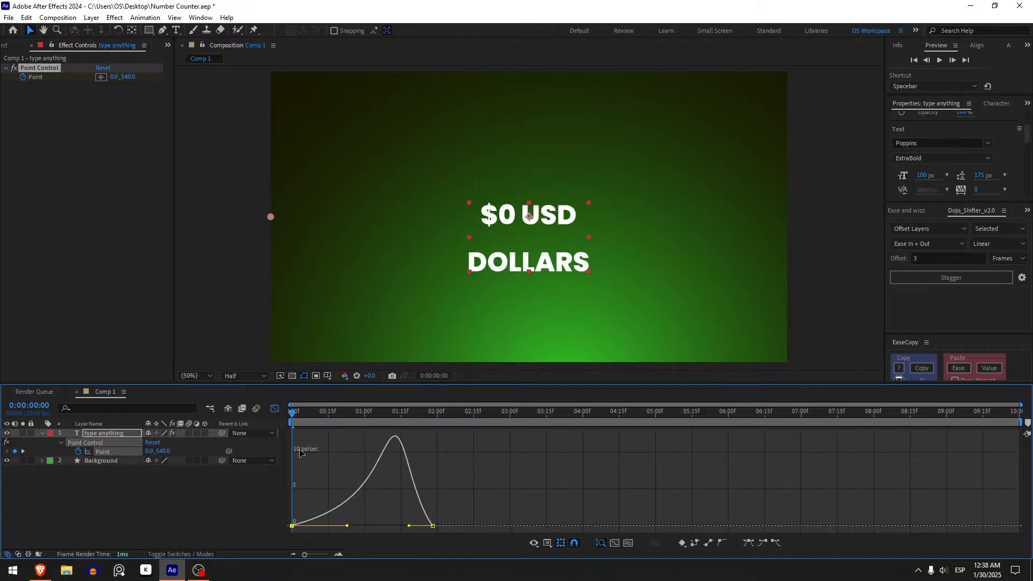
key("shift+F3")
left_click(336, 476)
key("space")
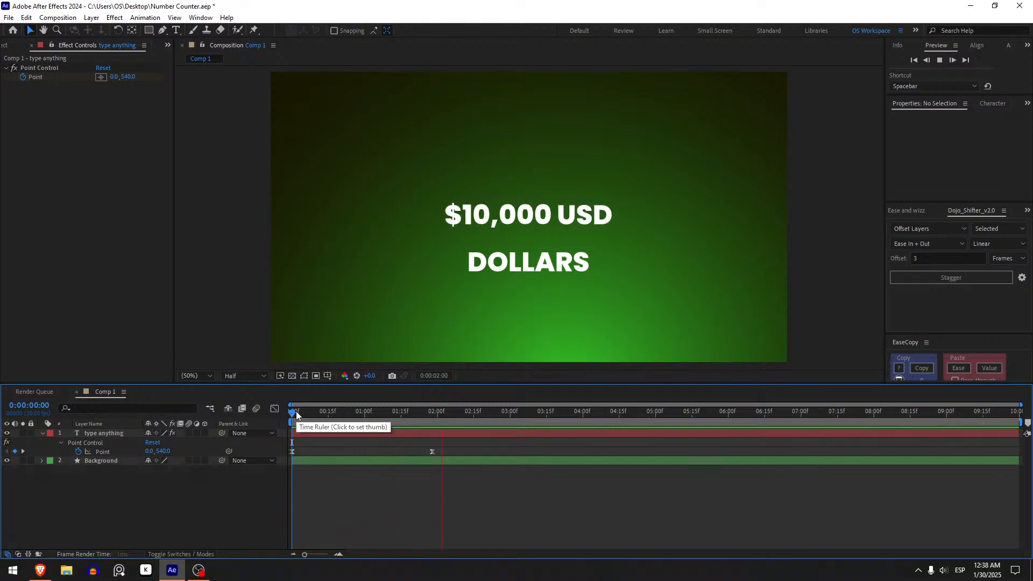
Move the ending Point keyframe to just past 3 seconds and lengthen its incoming ease in the speed graph
left_click_drag(295, 413, 344, 415)
left_click_drag(432, 452, 514, 450)
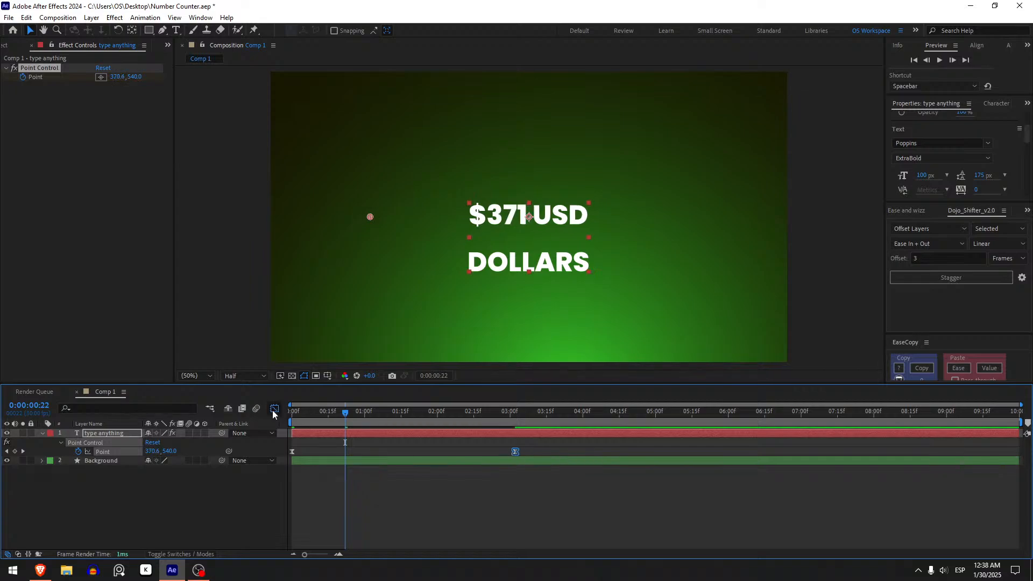
left_click(275, 410)
left_click_drag(477, 526, 394, 527)
left_click(275, 410)
left_click(384, 452)
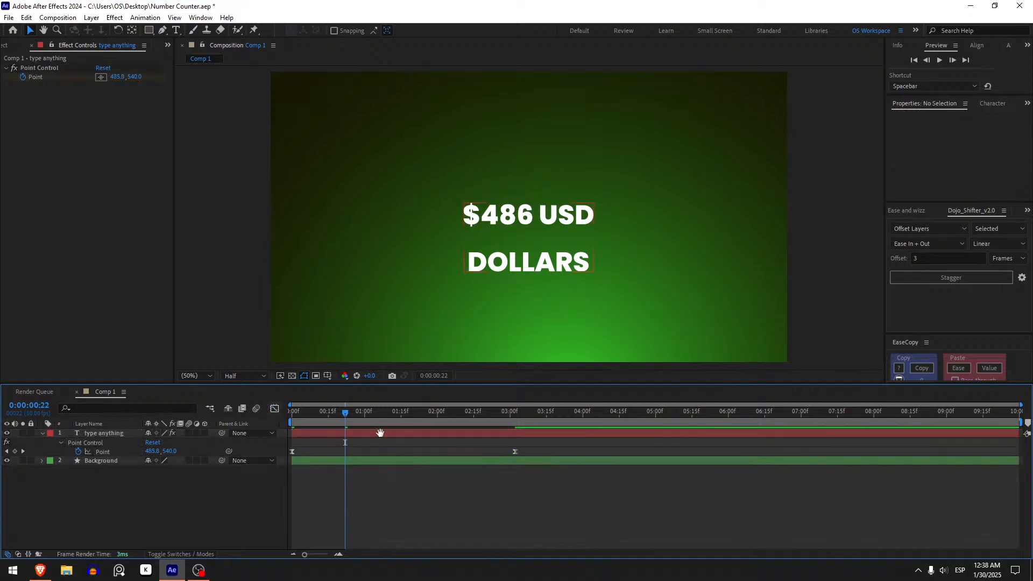
Play the counter with the reshaped easing from the start of the composition
key("space")
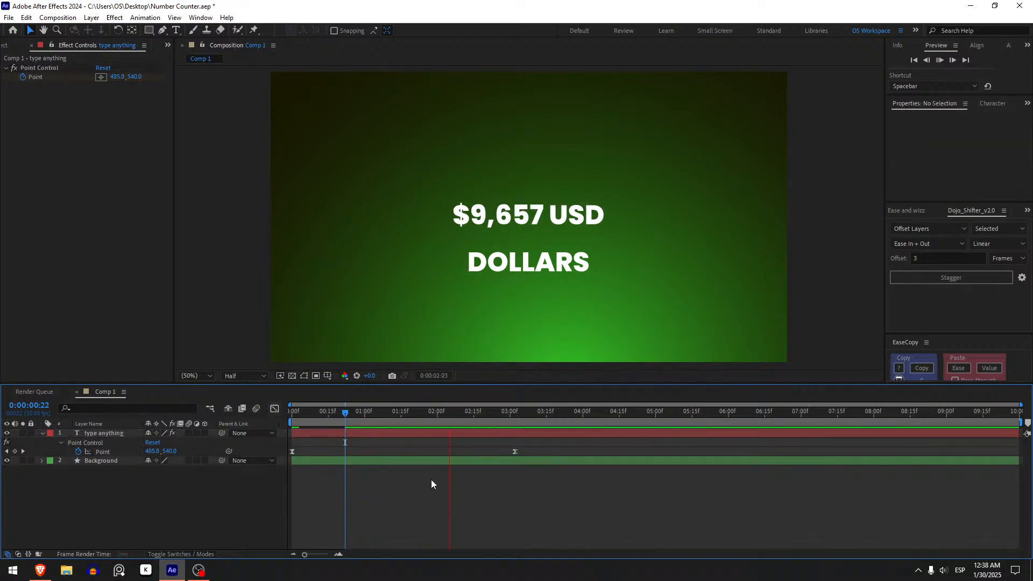
left_click_drag(357, 414, 282, 421)
key("space")
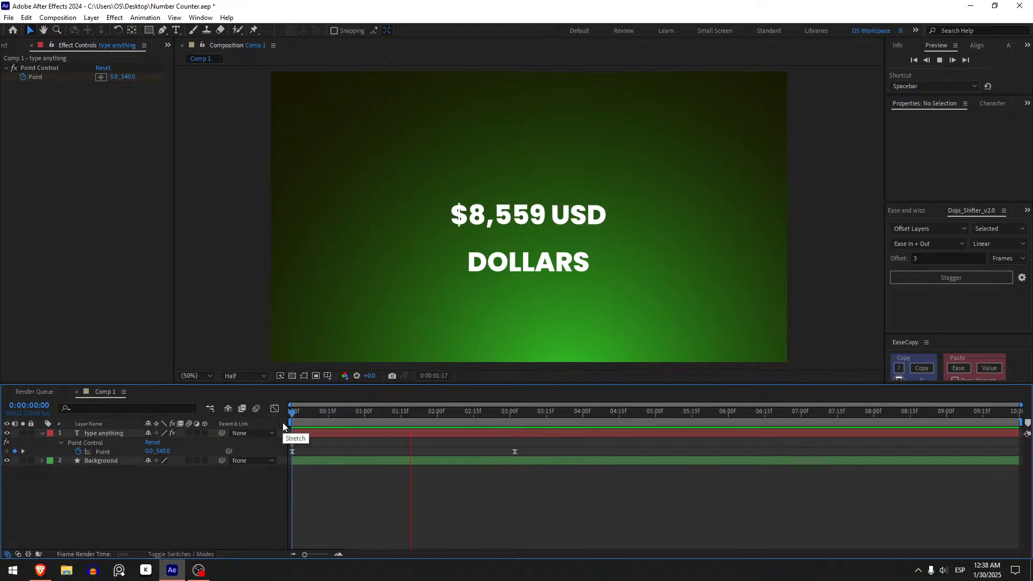
left_click_drag(370, 410, 292, 412)
Select the counter text layer and open the Paragraph settings
left_click(348, 434)
scroll(1013, 131, "down", 1)
scroll(1013, 131, "down", 6)
scroll(1014, 133, "up", 2)
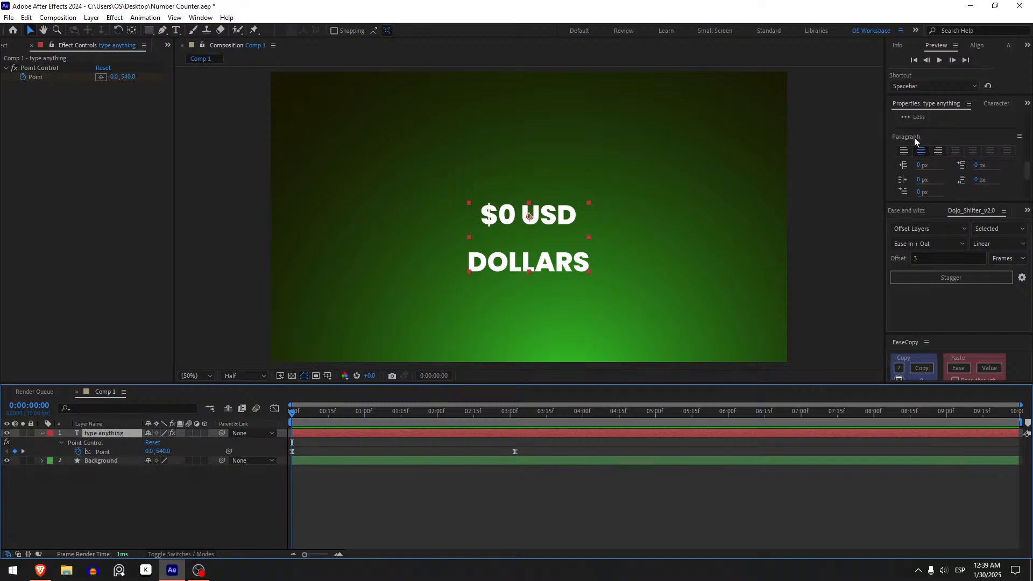
left_click(201, 17)
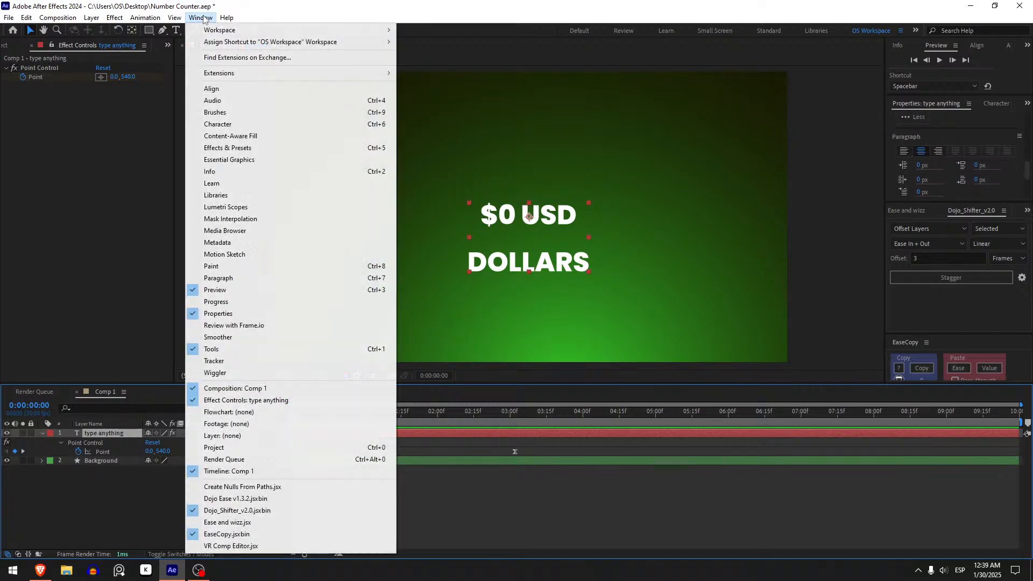
left_click(226, 279)
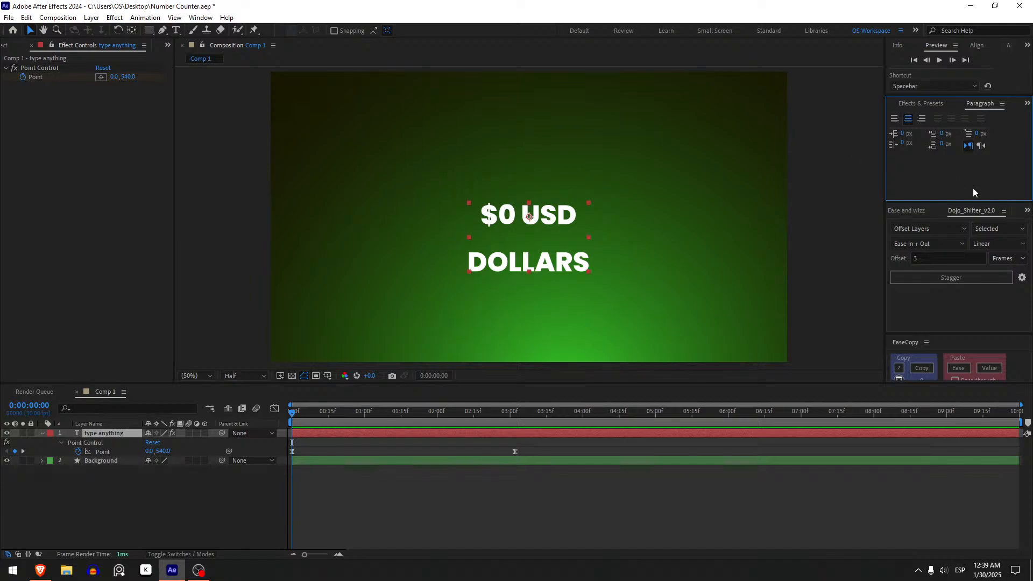
Left-align the counter text and play the animation from the start
left_click(897, 121)
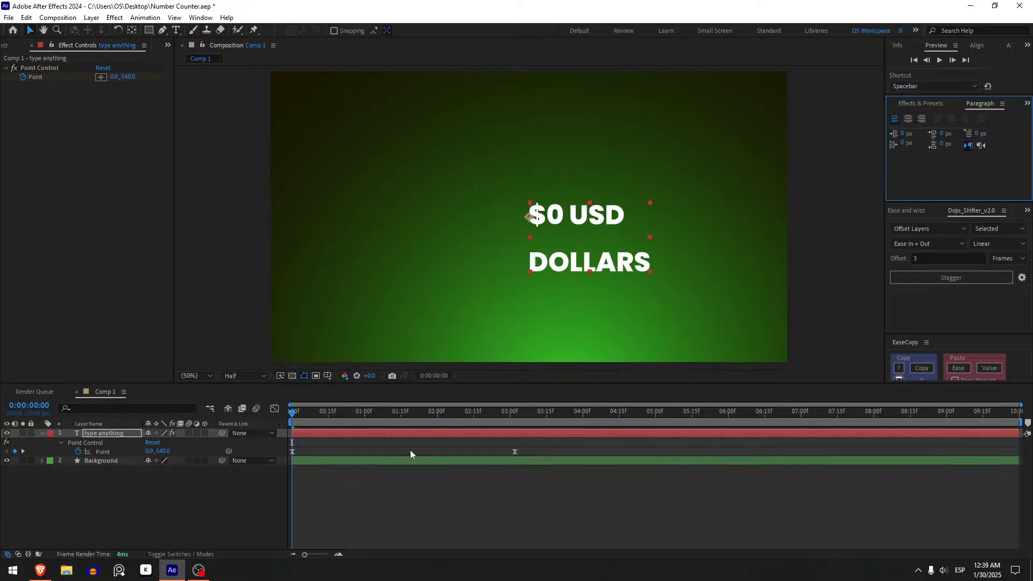
left_click(309, 492)
key("space")
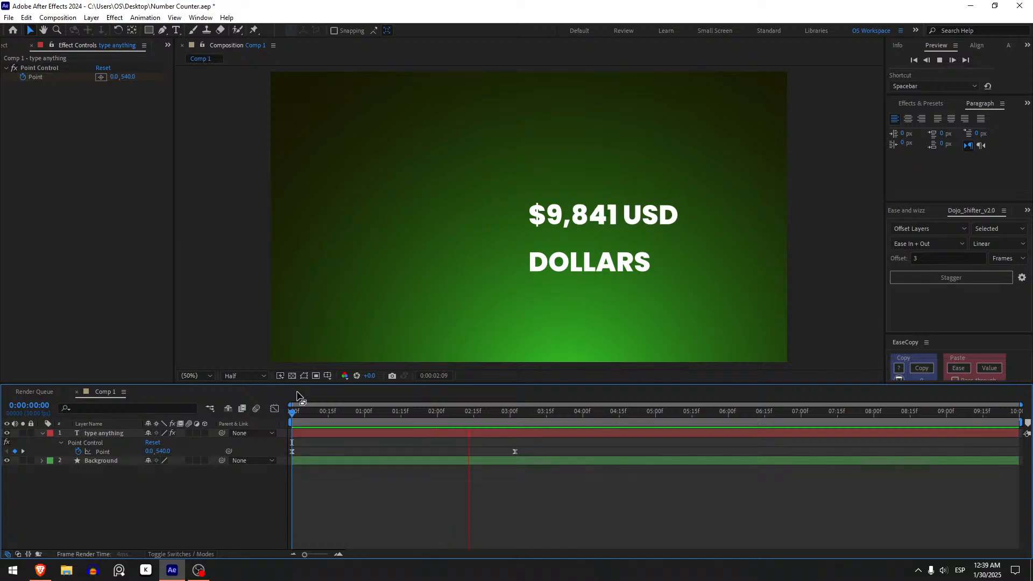
key("space")
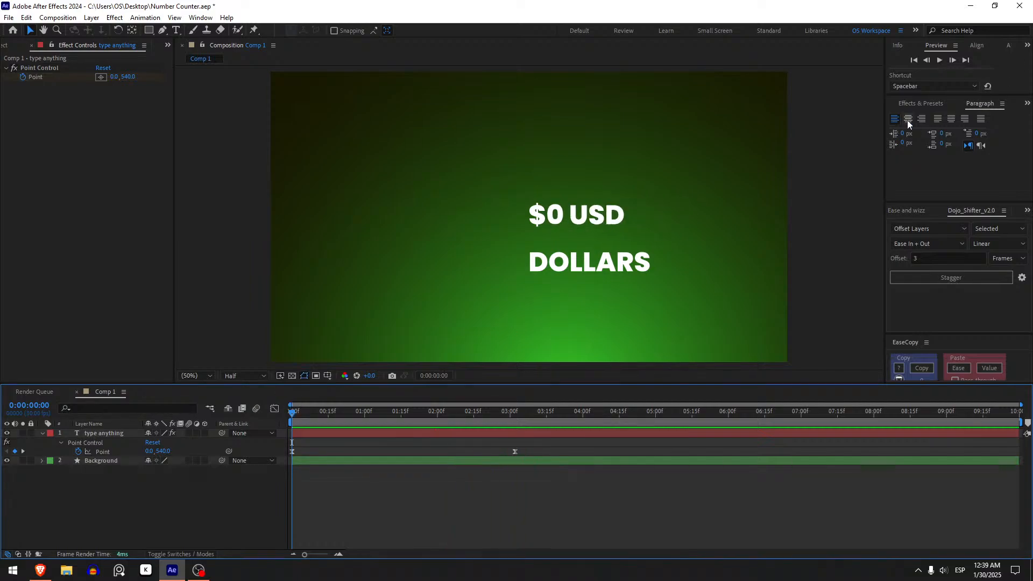
mouse_move(293, 412)
left_mouse_down()
mouse_move(307, 415)
mouse_move(292, 418)
left_mouse_up()
Center-align the counter text and preview how the number grows from the middle
left_click(317, 434)
left_click(908, 119)
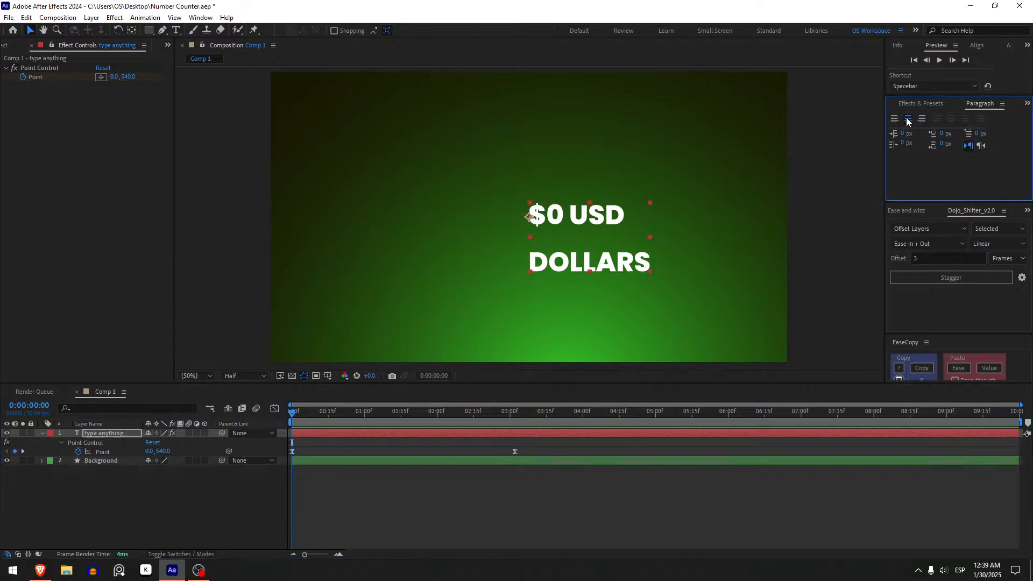
left_click(294, 521)
key("space")
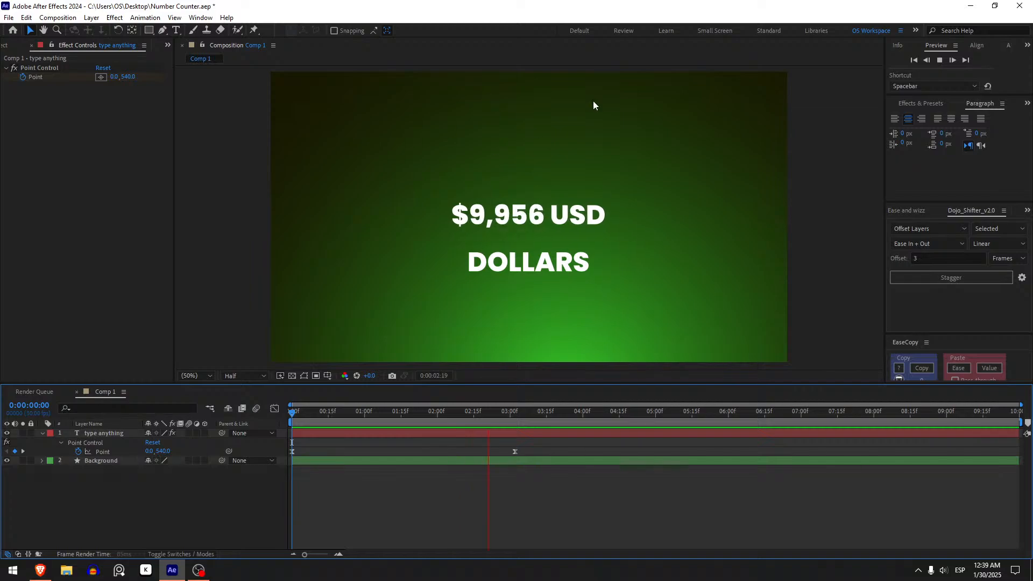
key("space")
Right-align the counter text and play the animation
left_click(320, 432)
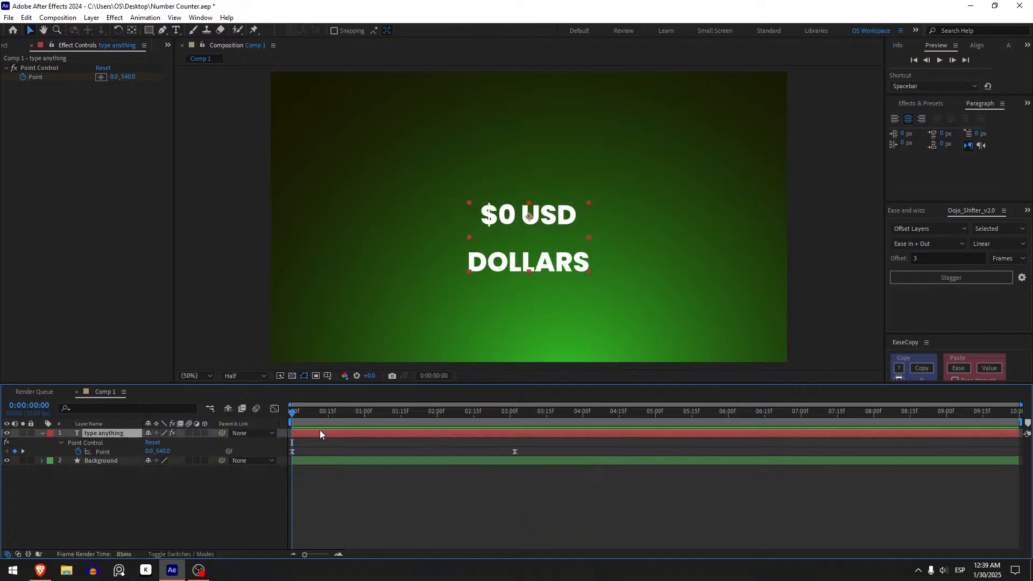
left_click(922, 118)
left_click(277, 520)
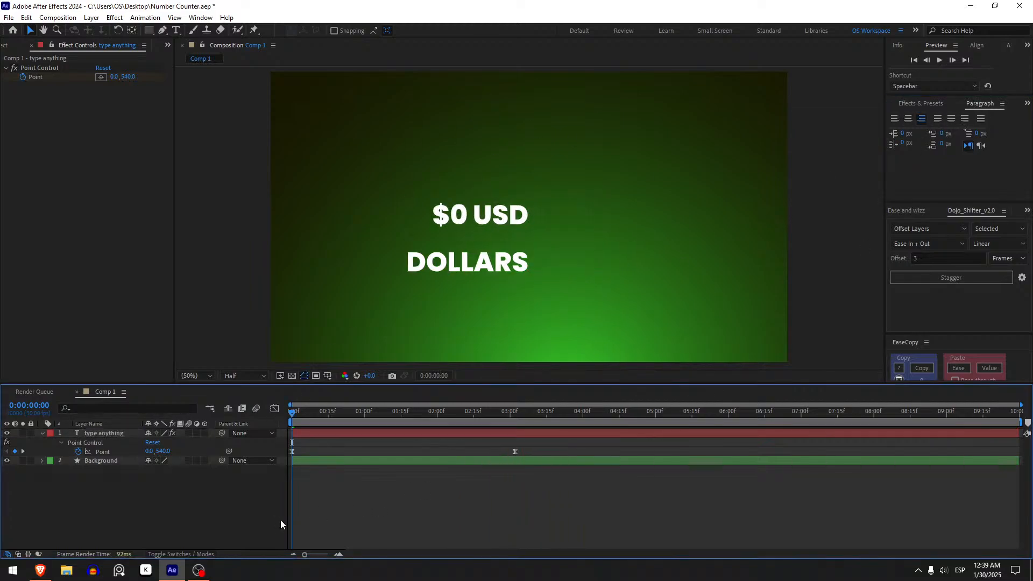
key("space")
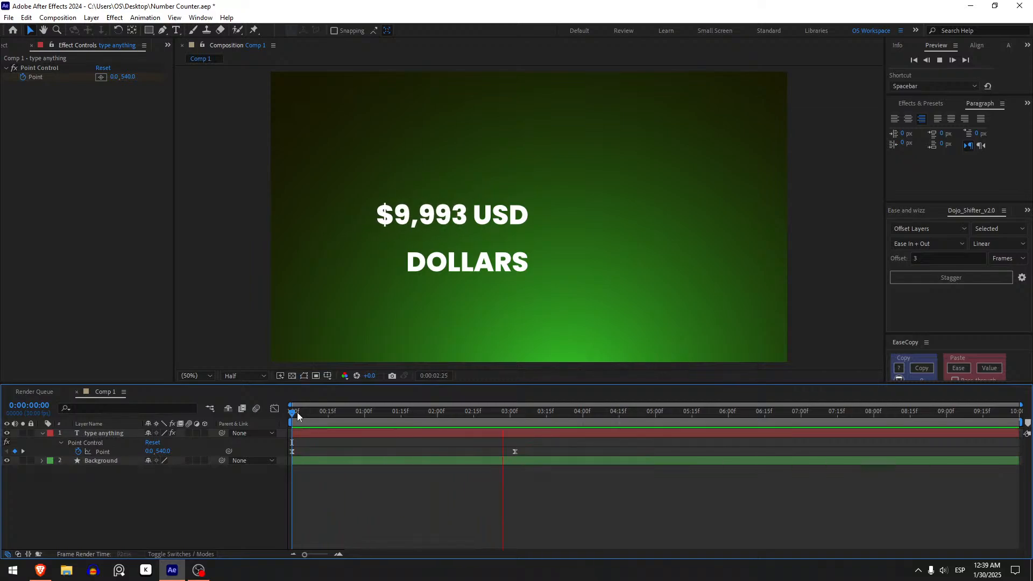
key("space")
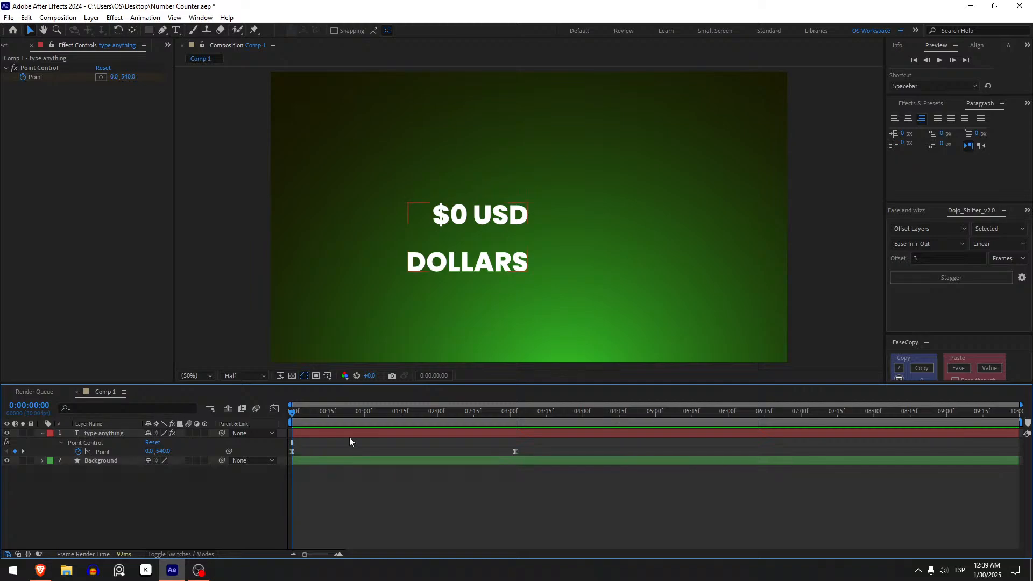
Left-align the counter text, then center its anchor point in the text and the layer in the composition
left_click(349, 436)
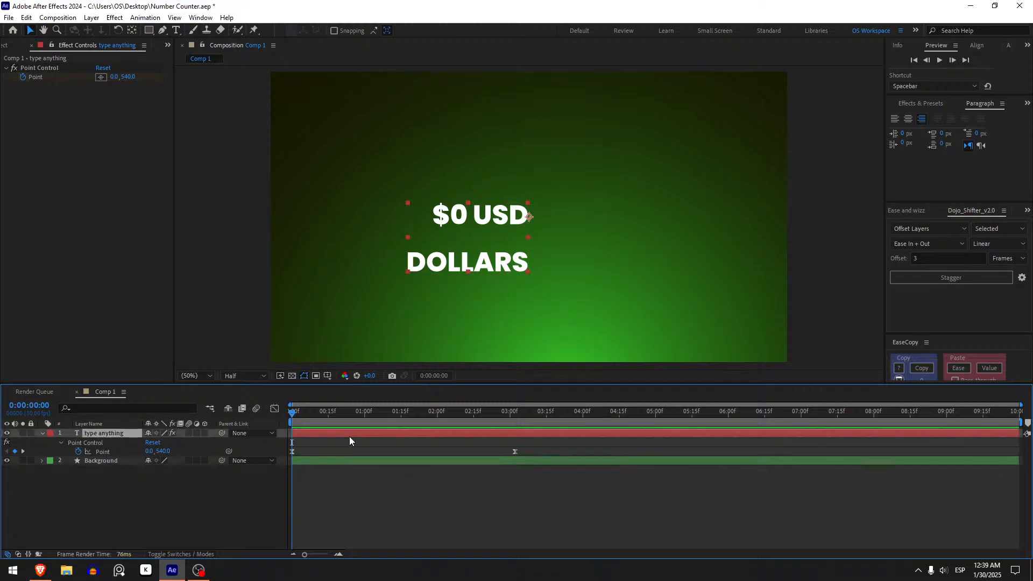
left_click(895, 119)
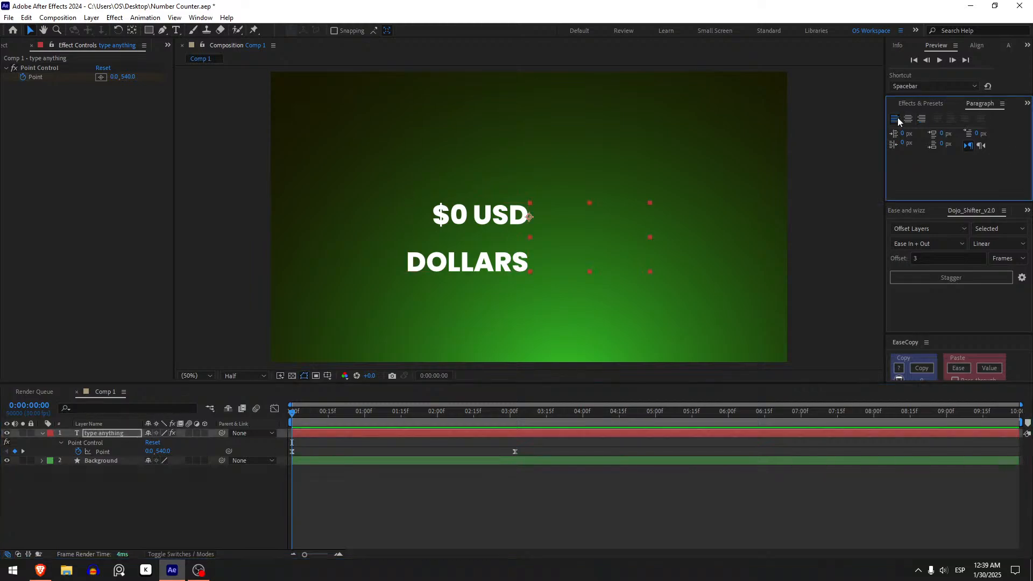
key("ctrl+alt+Home")
key("ctrl+Home")
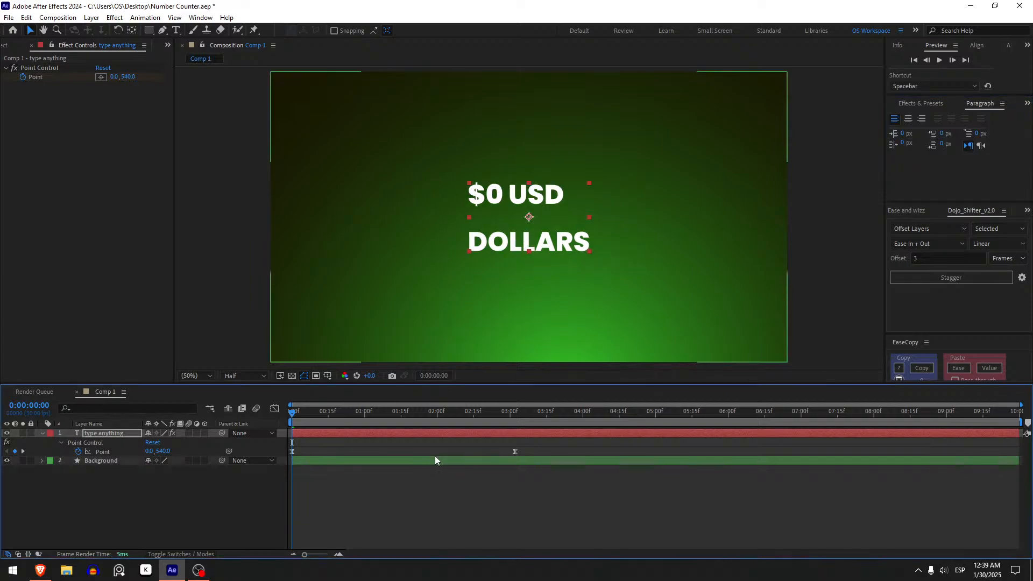
Play the left-aligned, centered counter from the start of the composition
key("space")
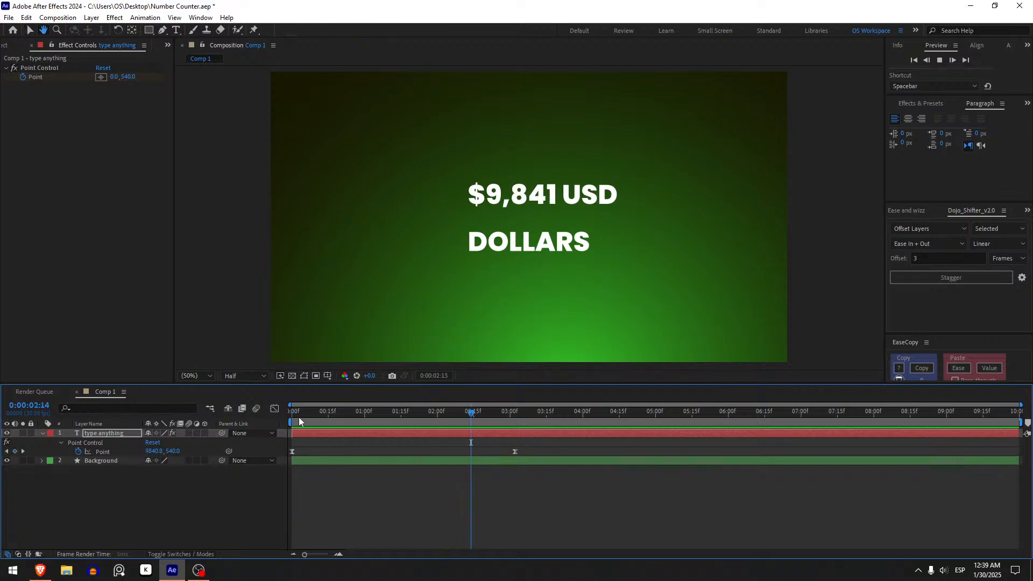
key("space")
key("space")
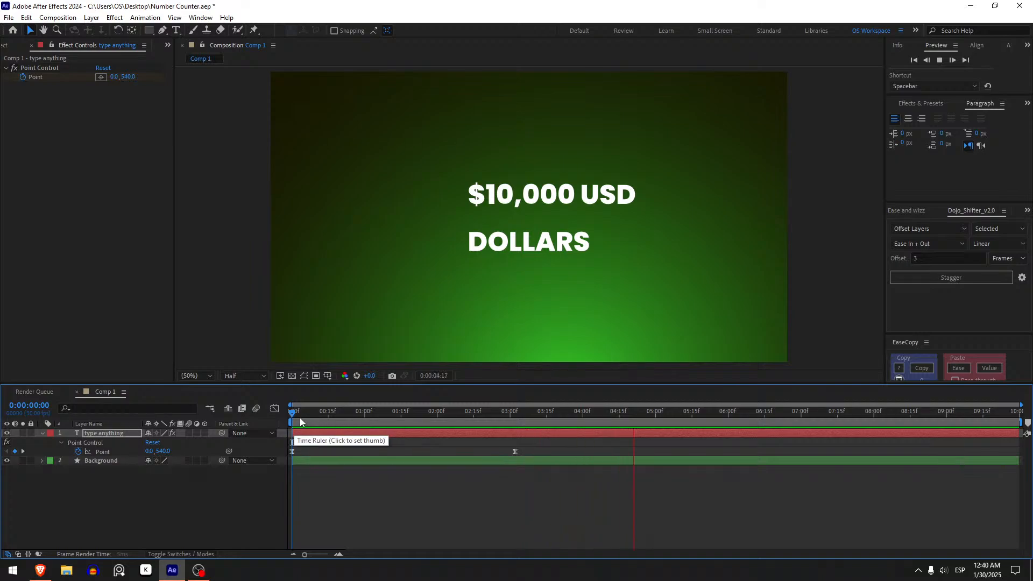
key("space")
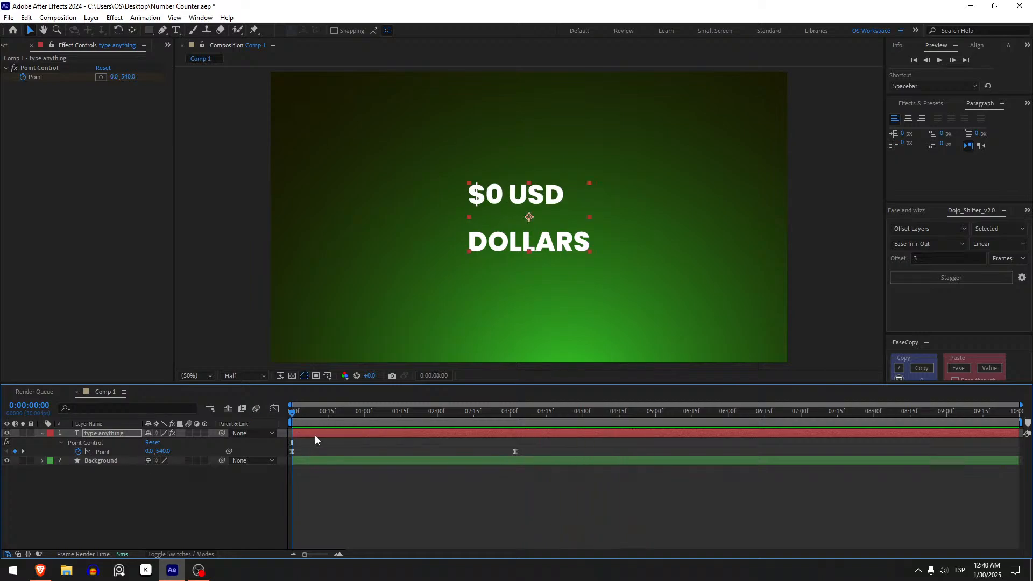
Set the counter text's paragraph alignment back to centered and play the counter
left_click(910, 118)
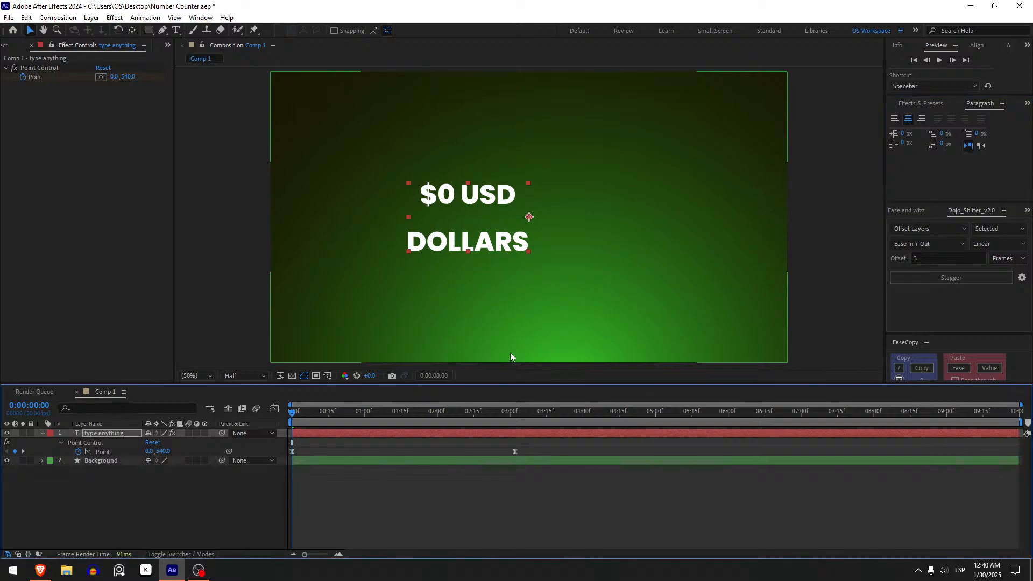
left_click(451, 504)
key("space")
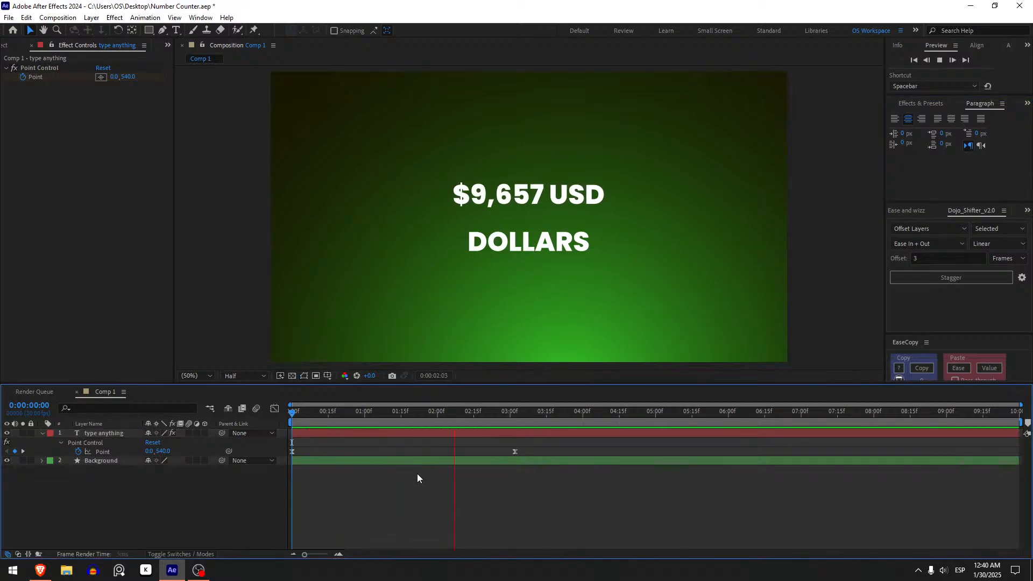
Move the ending Point keyframe to exactly 0:00:03:00 and return to the start of the composition
left_click_drag(325, 418, 515, 411)
left_click(515, 452)
left_click_drag(514, 453, 511, 453)
left_click_drag(513, 415, 510, 414)
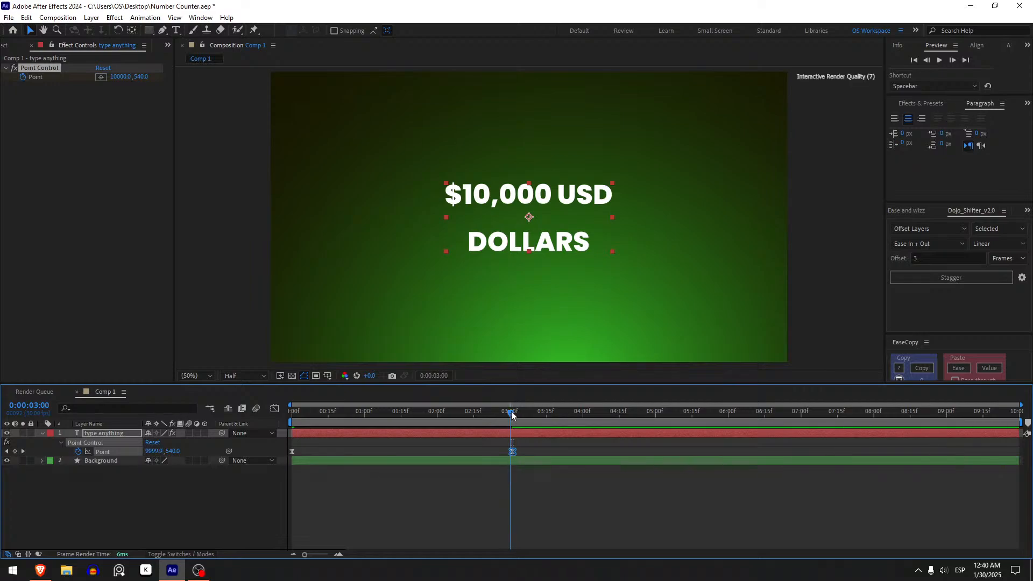
left_click_drag(514, 451, 511, 454)
left_click(426, 454)
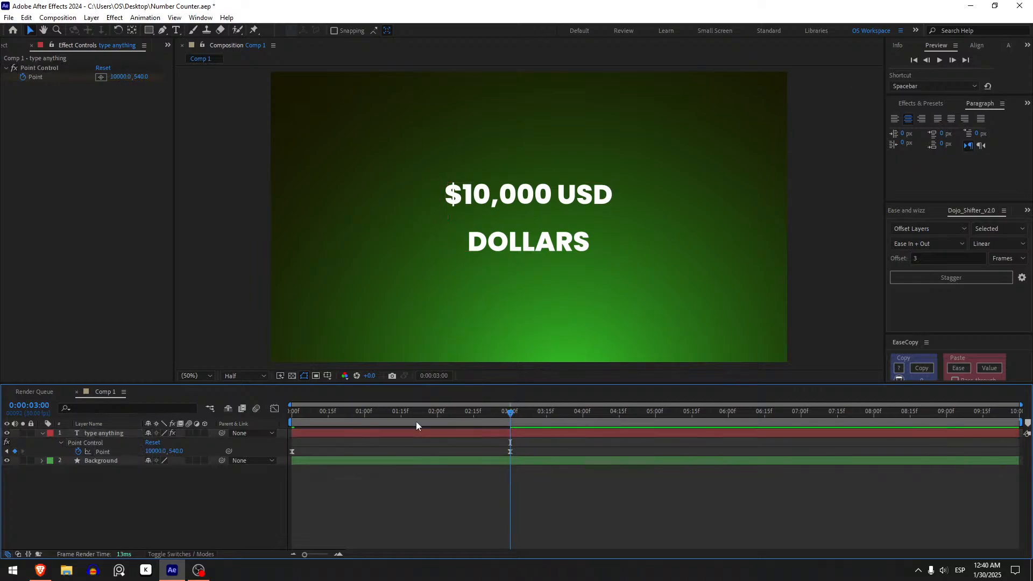
left_click_drag(415, 421, 198, 441)
Bring up the counter text layer's properties and set its leading to 100 px
left_click(379, 432)
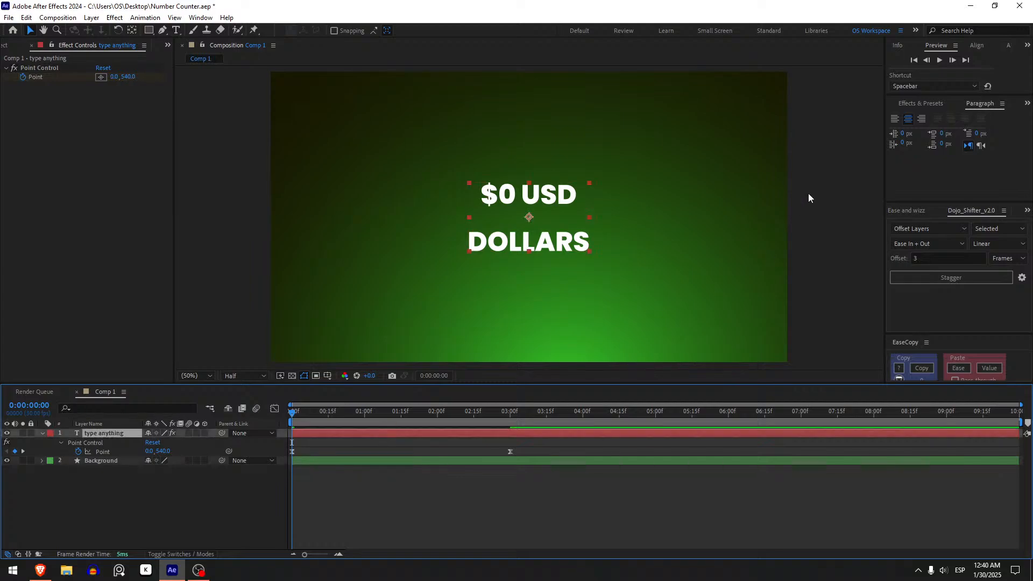
left_click(1026, 103)
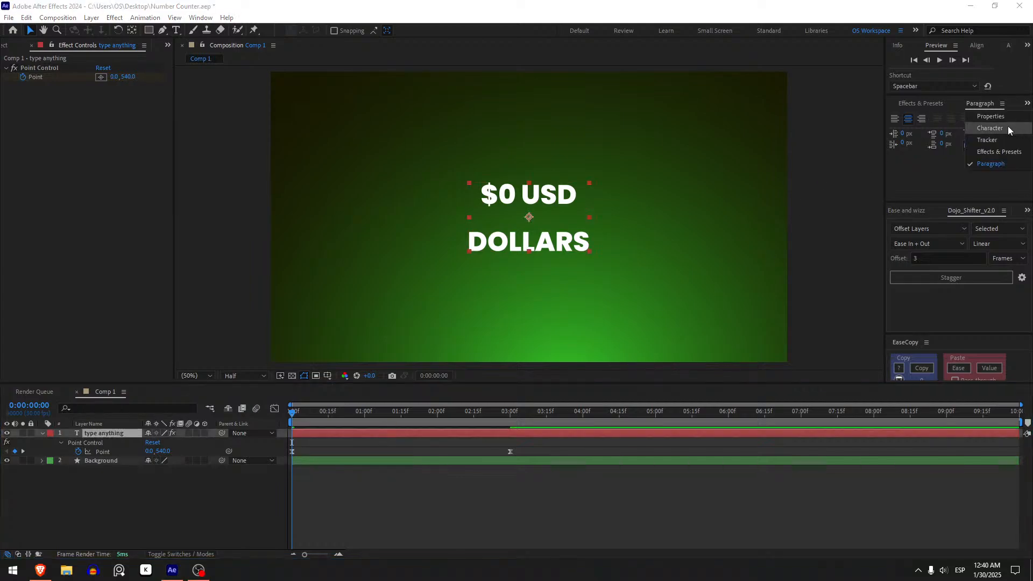
left_click(1007, 117)
scroll(1022, 148, "down", 5)
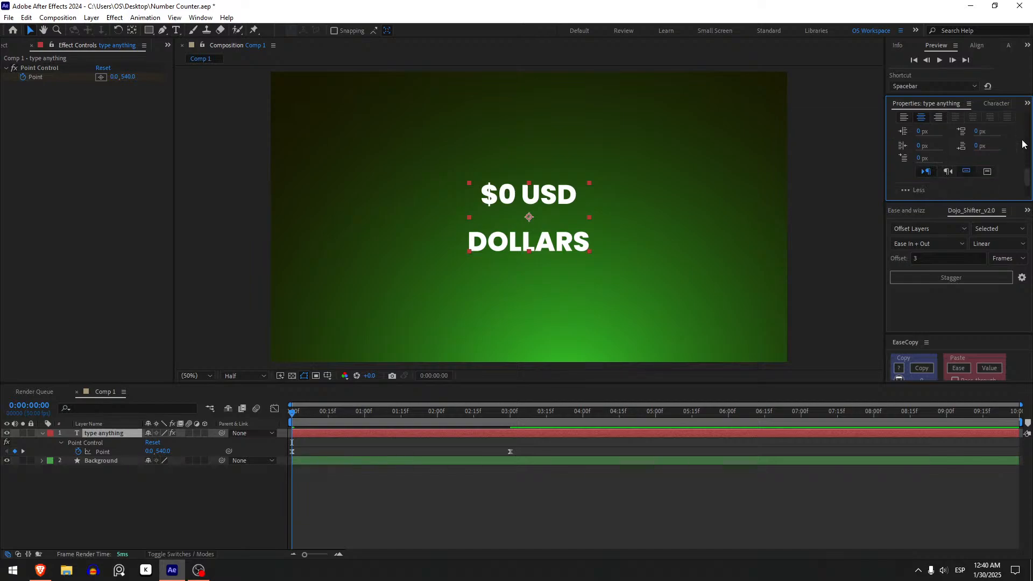
scroll(1022, 143, "up", 8)
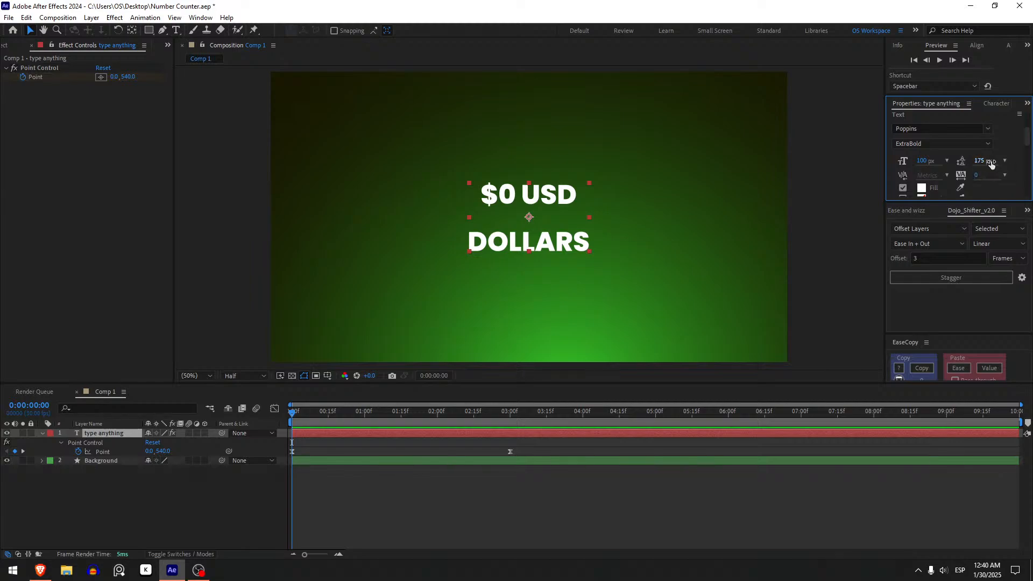
type("100")
key("Return")
Set the counter text's leading to 125 px
left_click(411, 431)
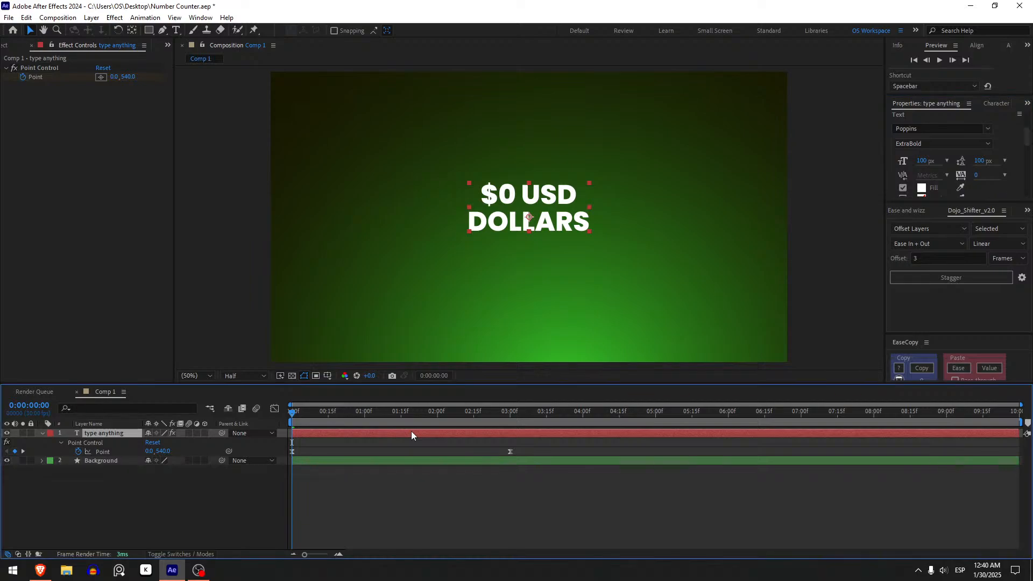
left_click(976, 160)
type("125")
key("Return")
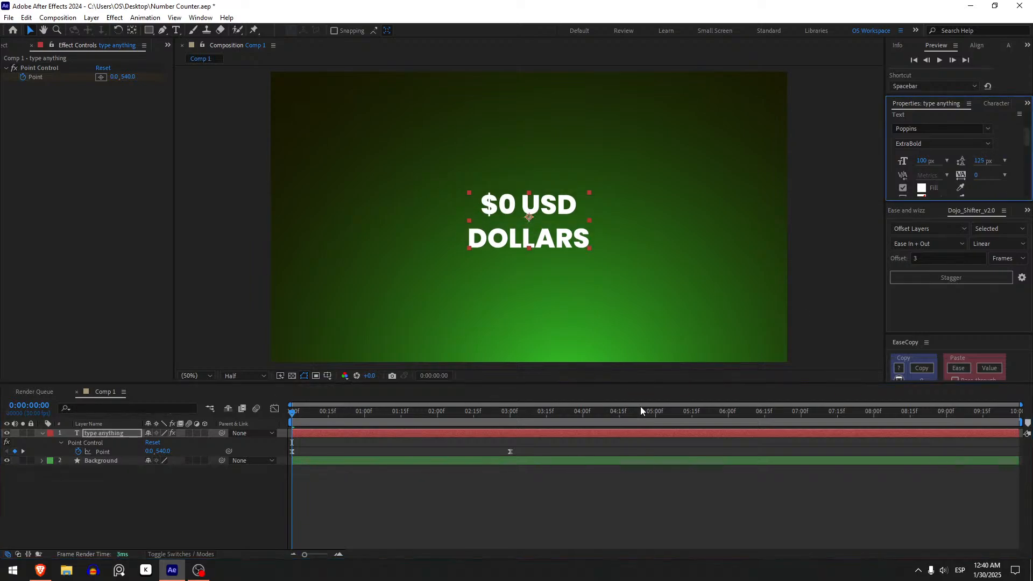
left_click(400, 486)
Scale the counter text layer up to 154%
left_click(392, 433)
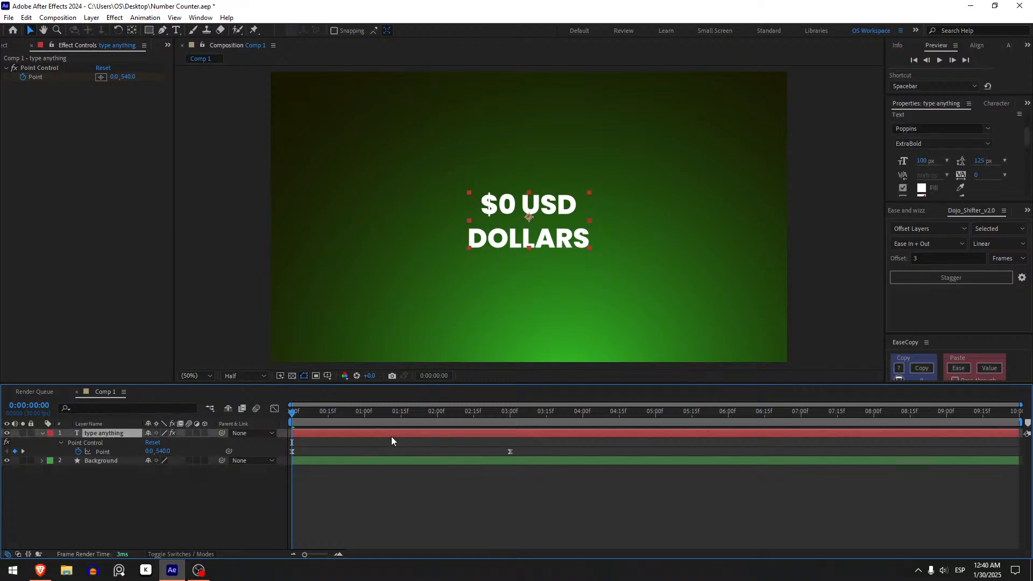
key("s")
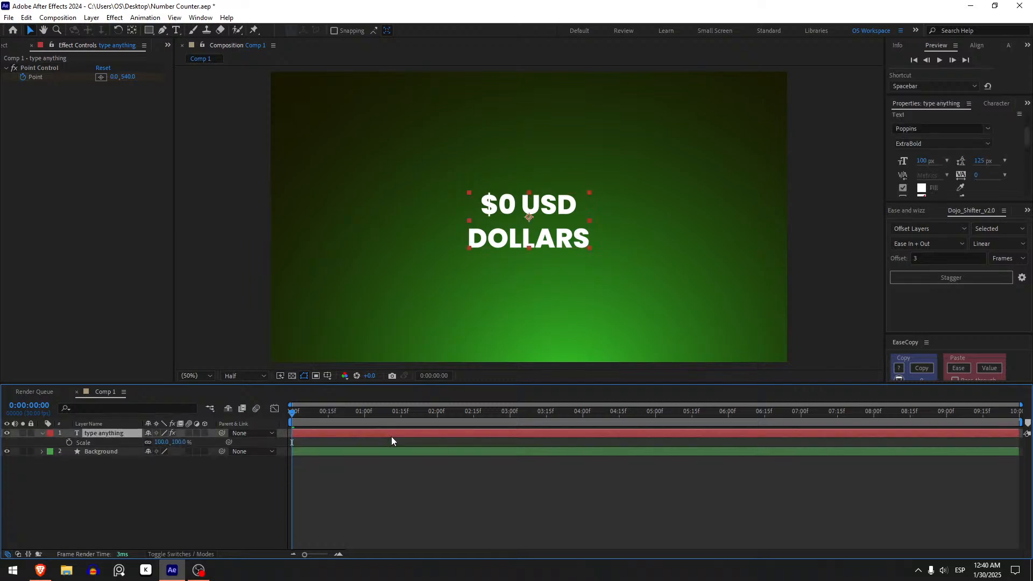
left_click_drag(162, 442, 201, 441)
left_click(292, 510)
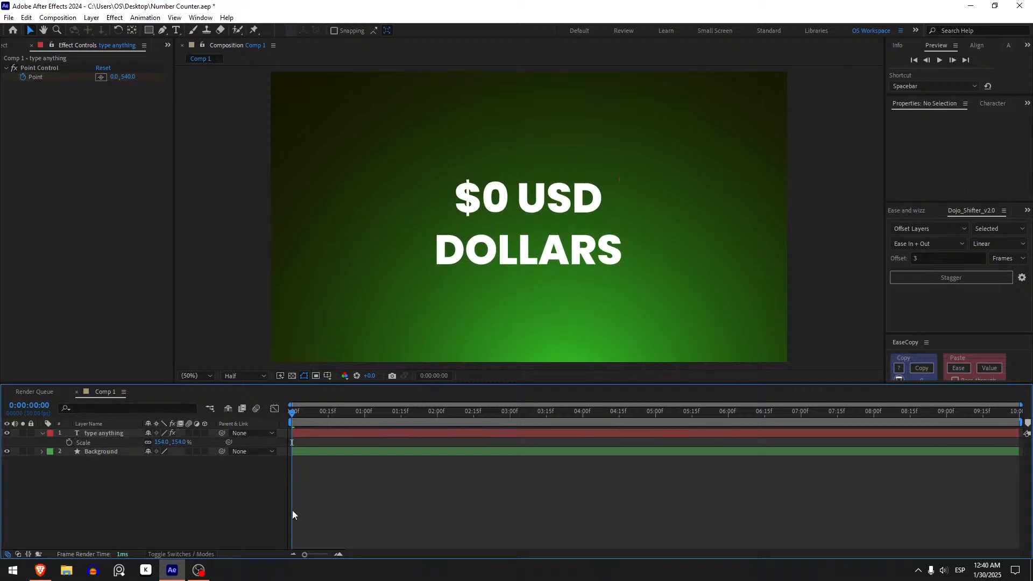